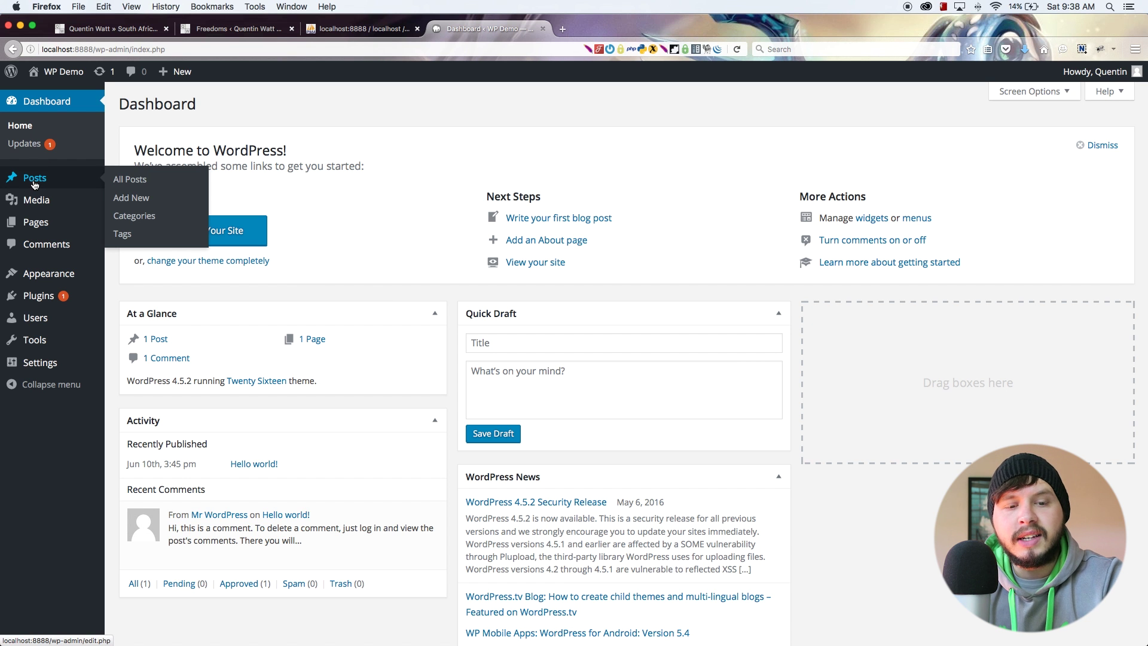
# Step: Replace the Hello world! post's body text with 'Editing a post' and update the post
pyautogui.click(53, 186)
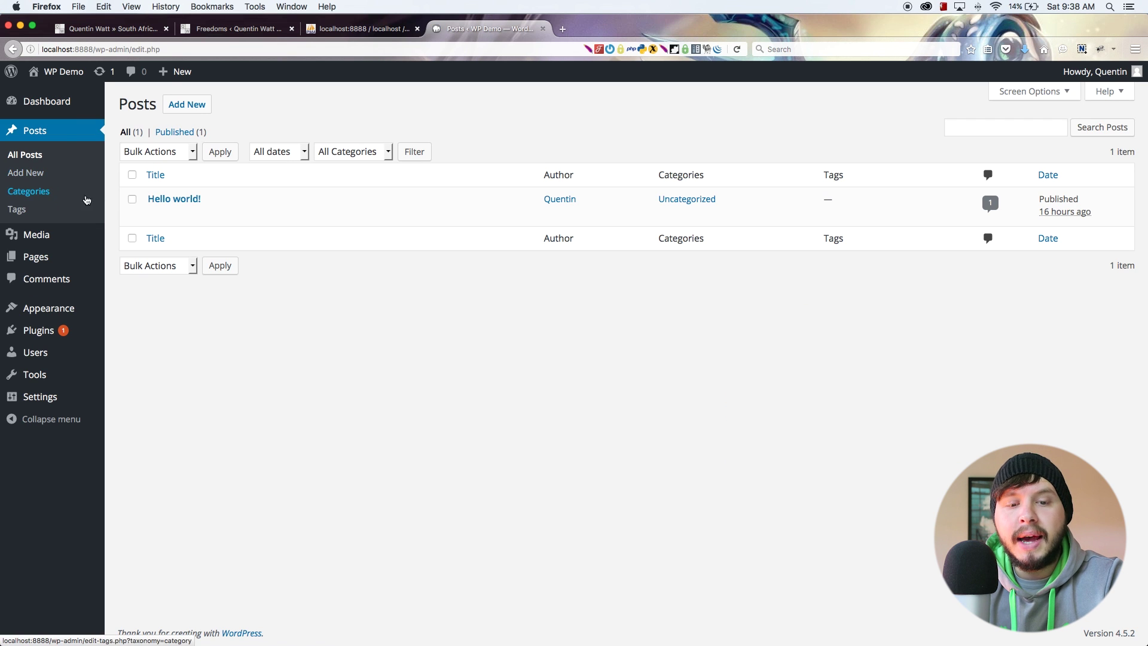
pyautogui.click(156, 216)
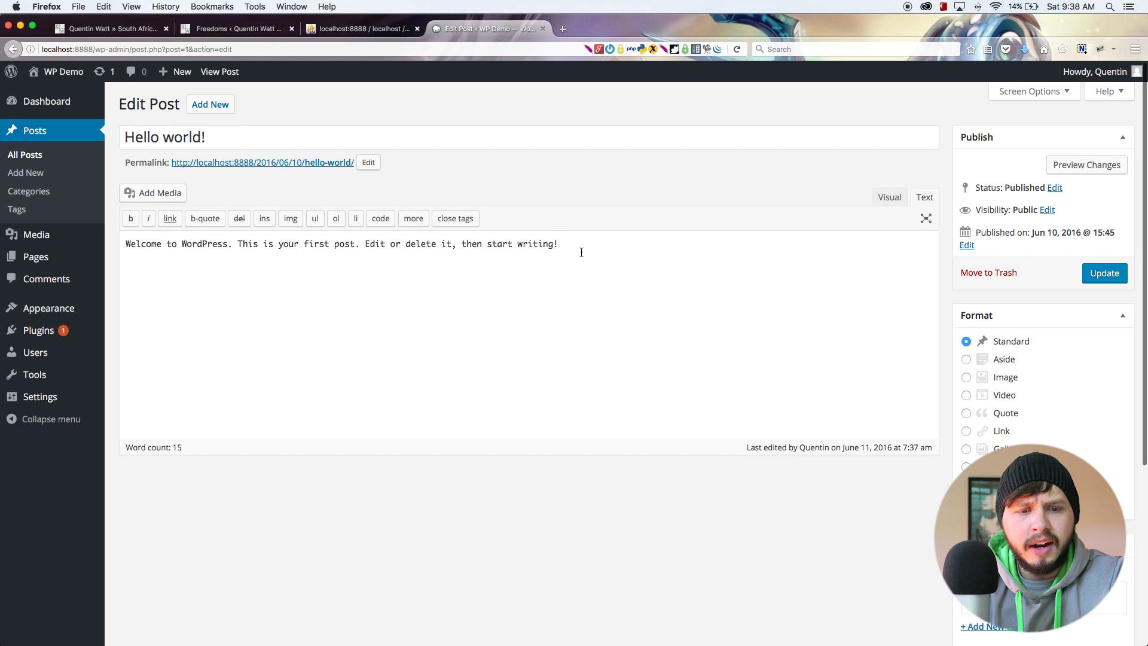
pyautogui.moveTo(582, 252); pyautogui.dragTo(123, 245)
pyautogui.write('Editing a post')
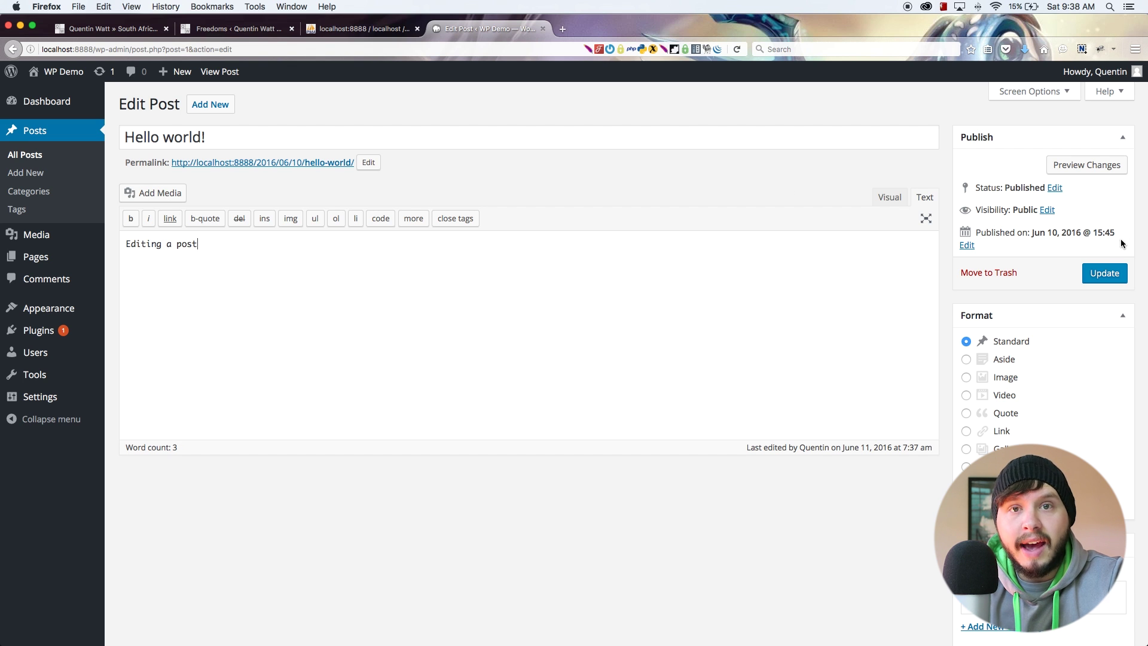
pyautogui.click(1104, 272)
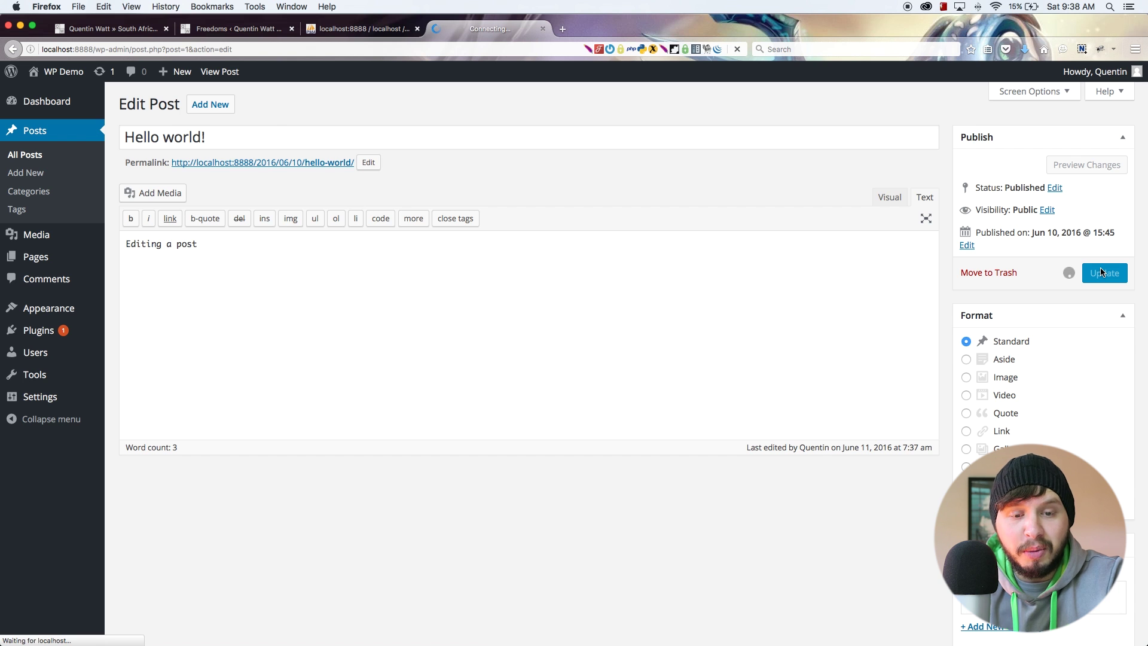
# Step: Quick-edit Sample Page, replacing its title text with 'Rename'
pyautogui.click(51, 264)
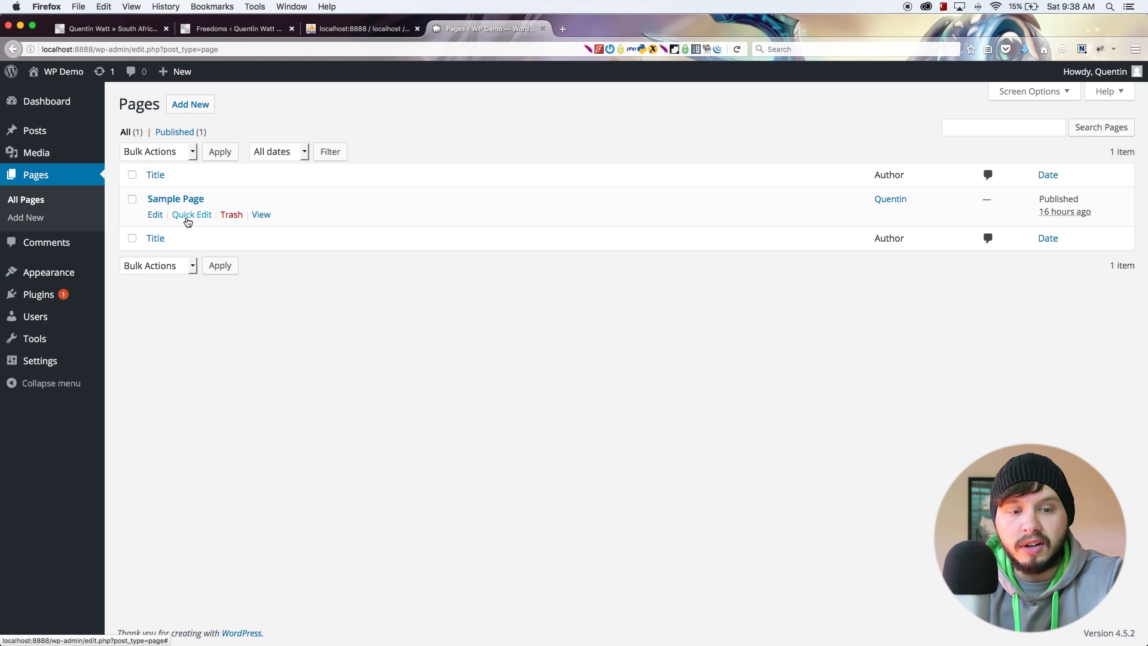
pyautogui.click(173, 216)
pyautogui.moveTo(244, 221); pyautogui.dragTo(118, 209)
pyautogui.write('Renam')
pyautogui.write('e')
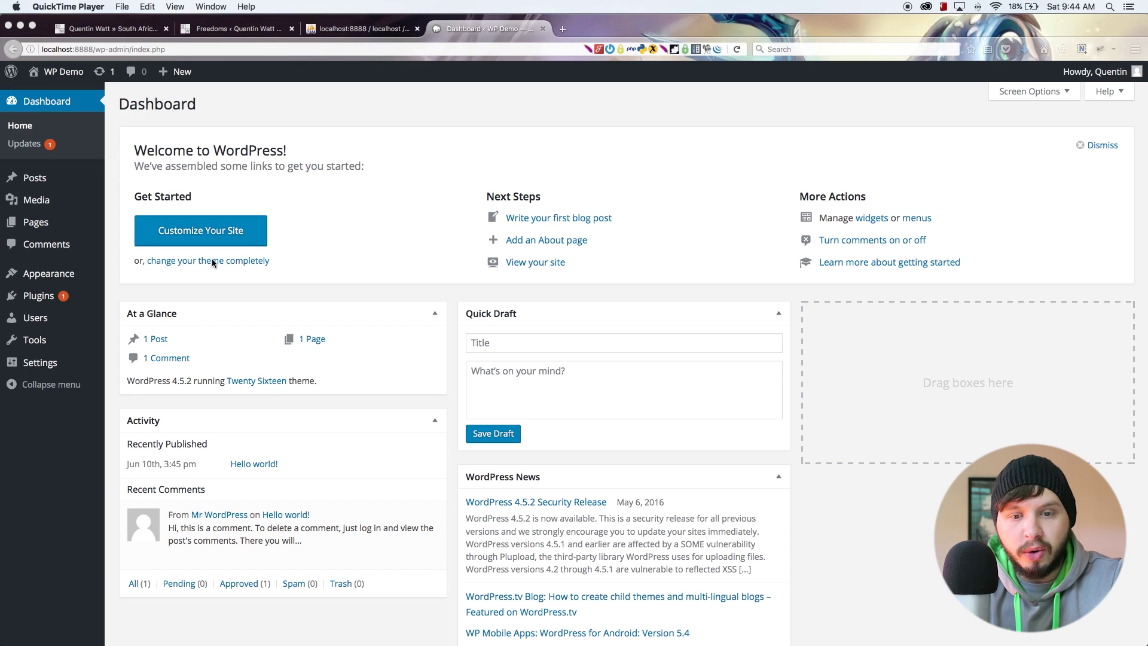
# Step: In Tools > Export, select All content and download the export file
pyautogui.click(25, 343)
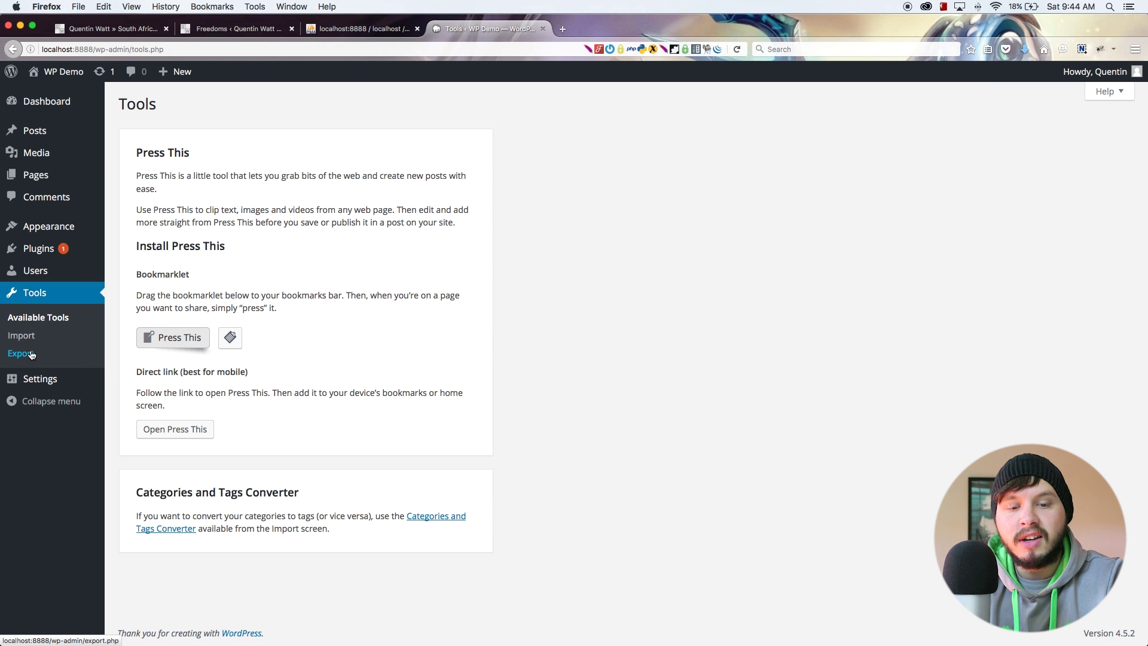
pyautogui.click(35, 355)
pyautogui.click(145, 266)
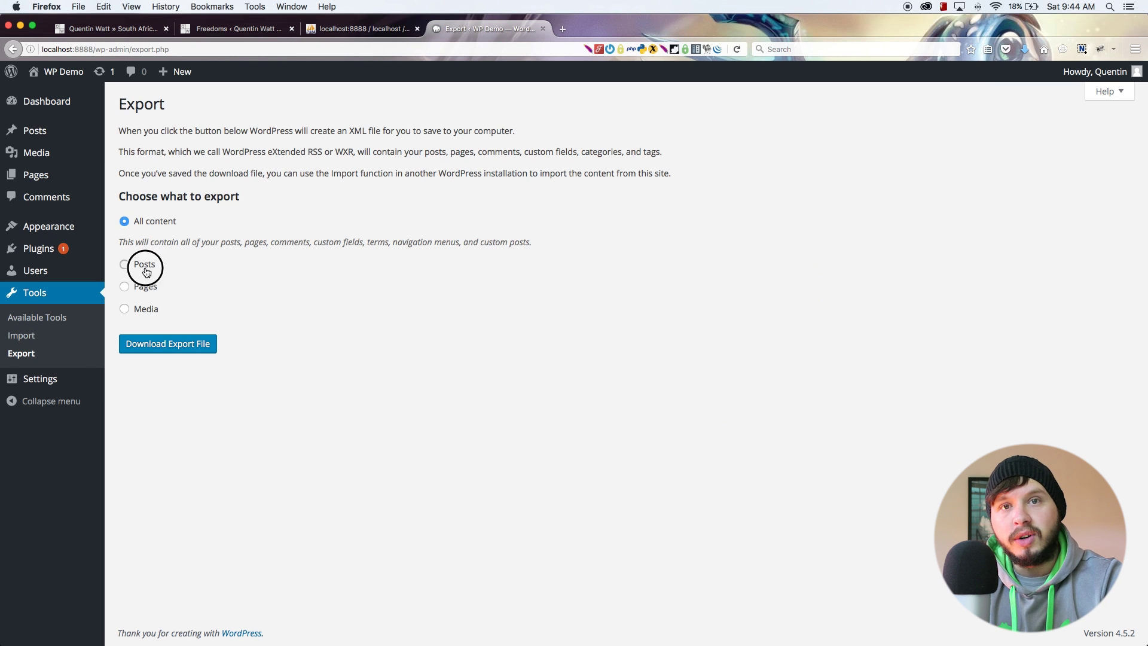
pyautogui.click(142, 388)
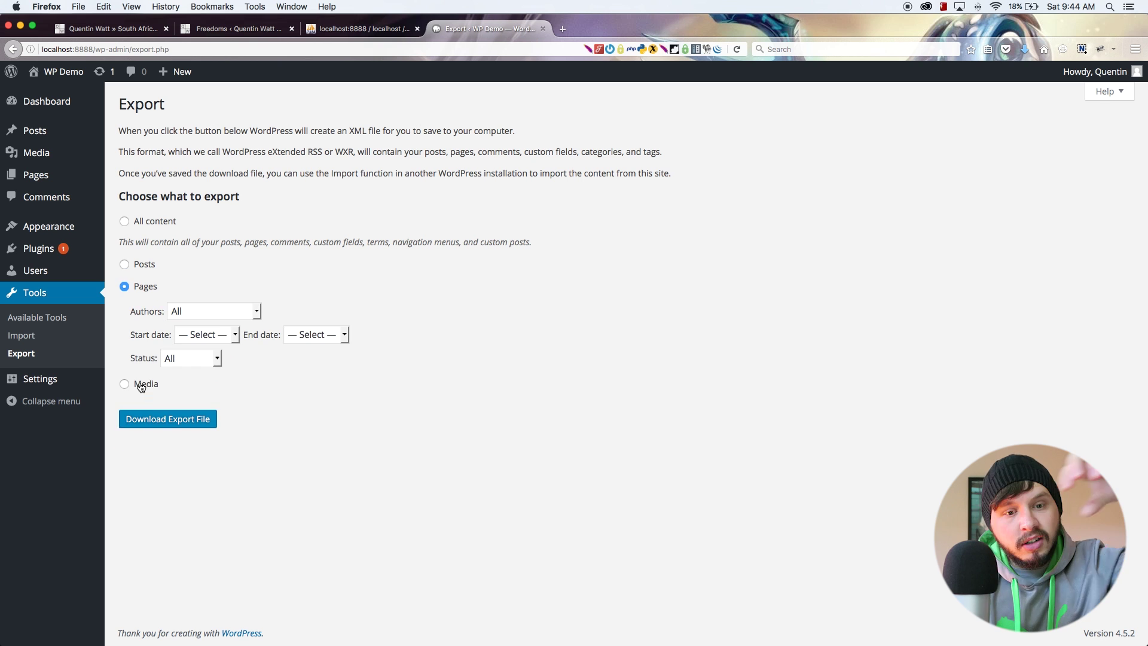
pyautogui.click(144, 225)
pyautogui.click(151, 342)
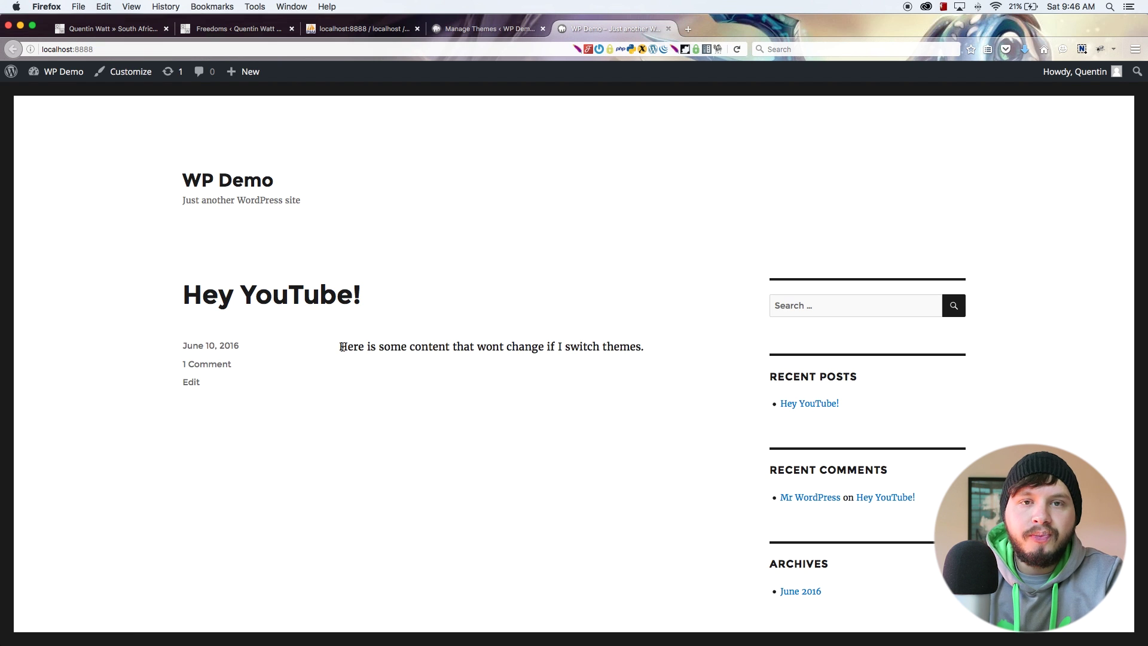
# Step: Activate the Twenty Fifteen theme, then reload the site's front page to view it
pyautogui.moveTo(343, 347); pyautogui.dragTo(646, 349)
pyautogui.click(469, 35)
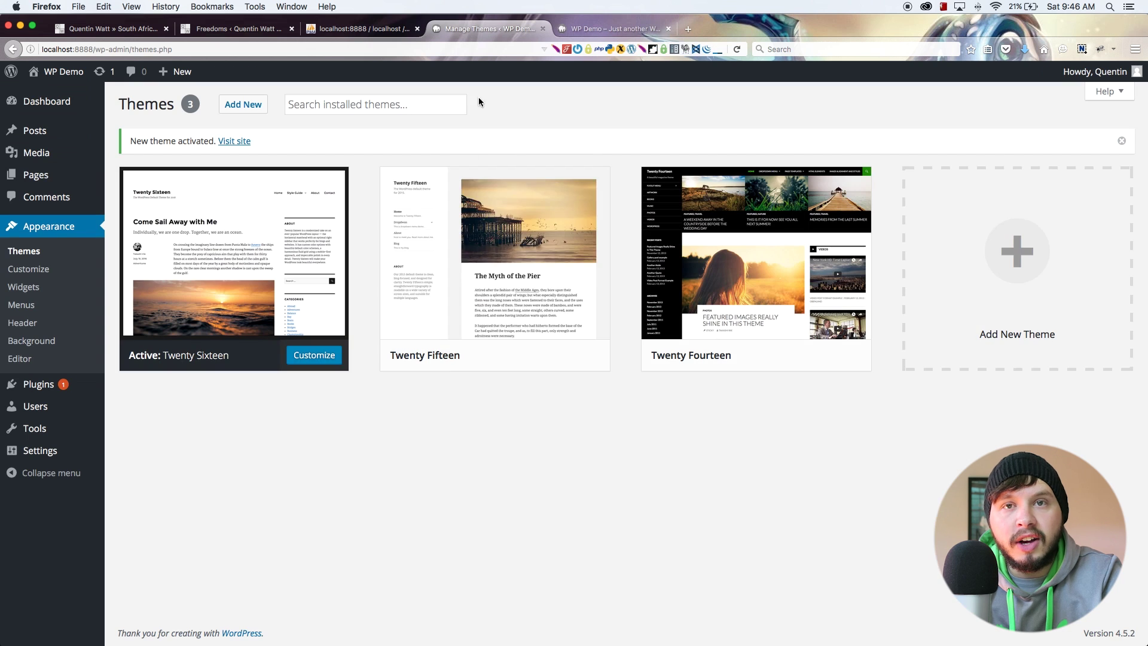
pyautogui.click(509, 356)
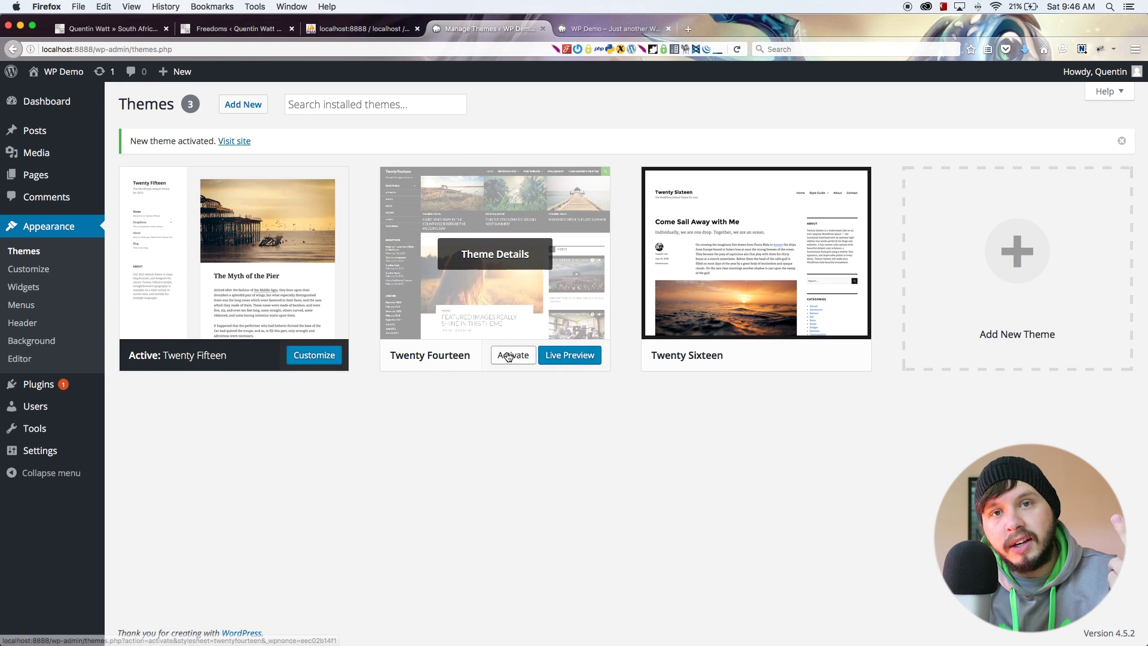
pyautogui.click(565, 30)
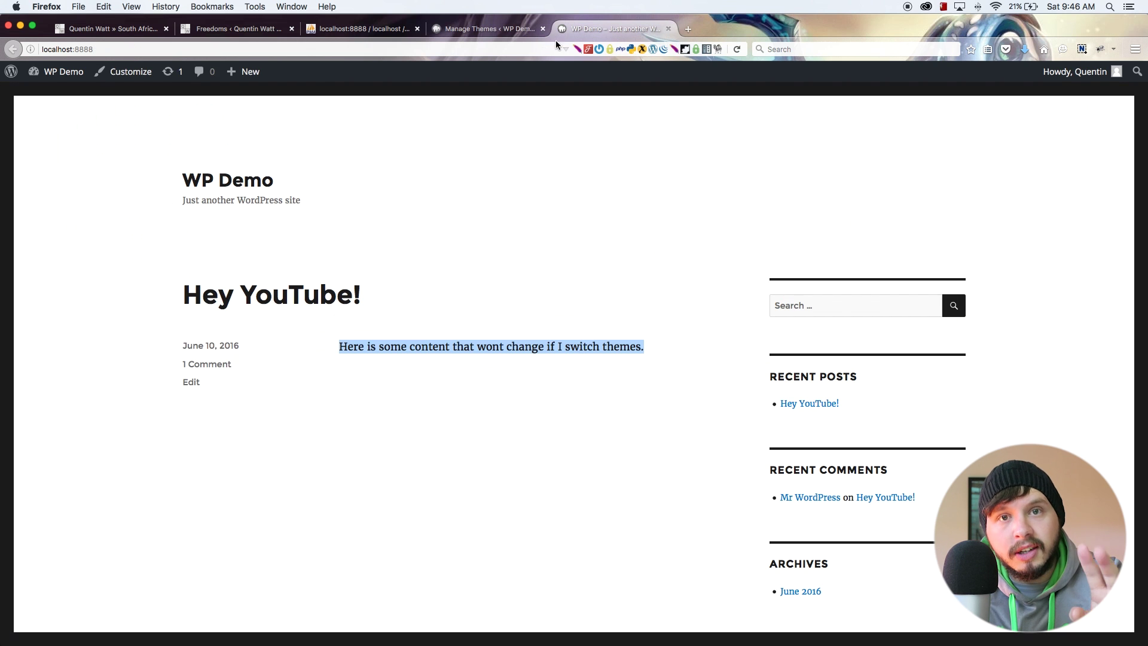
pyautogui.click(740, 49)
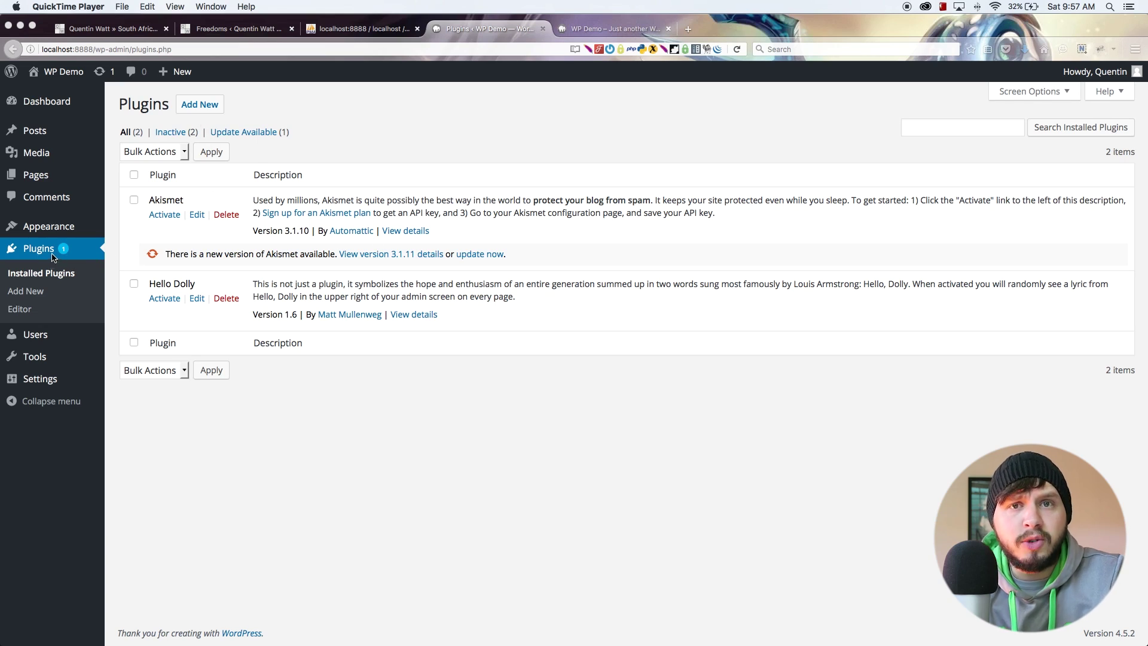
# Step: Open Plugins > Add New and search the plugin directory for 'woocommerce'
pyautogui.click(53, 258)
pyautogui.click(199, 104)
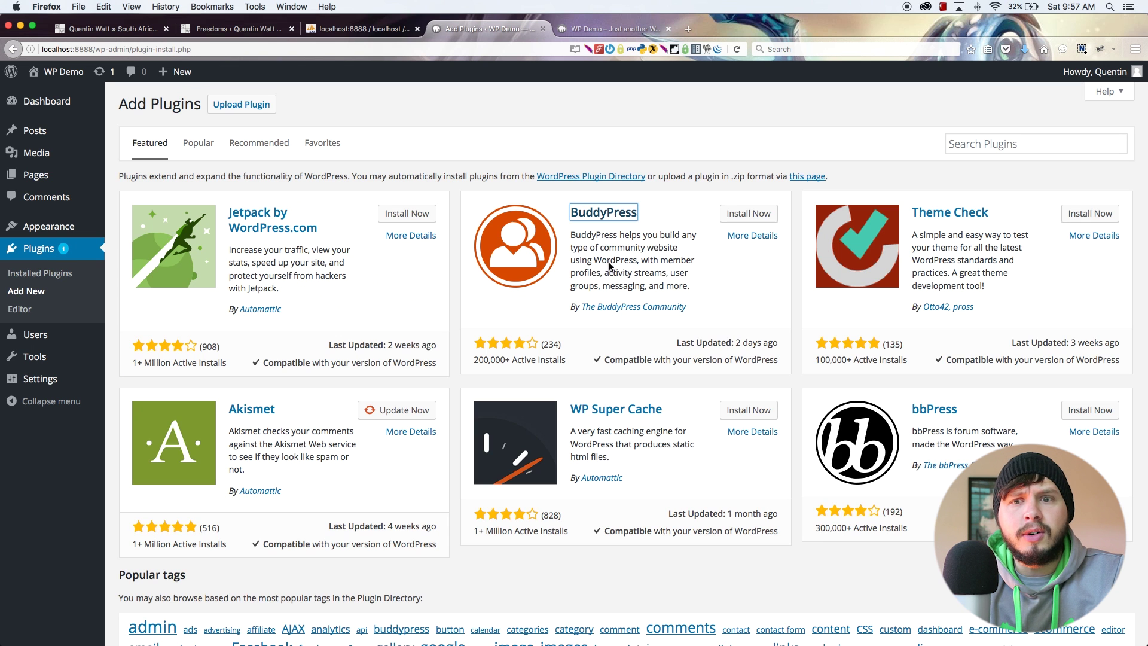
pyautogui.moveTo(598, 248); pyautogui.dragTo(690, 256)
pyautogui.click(701, 274)
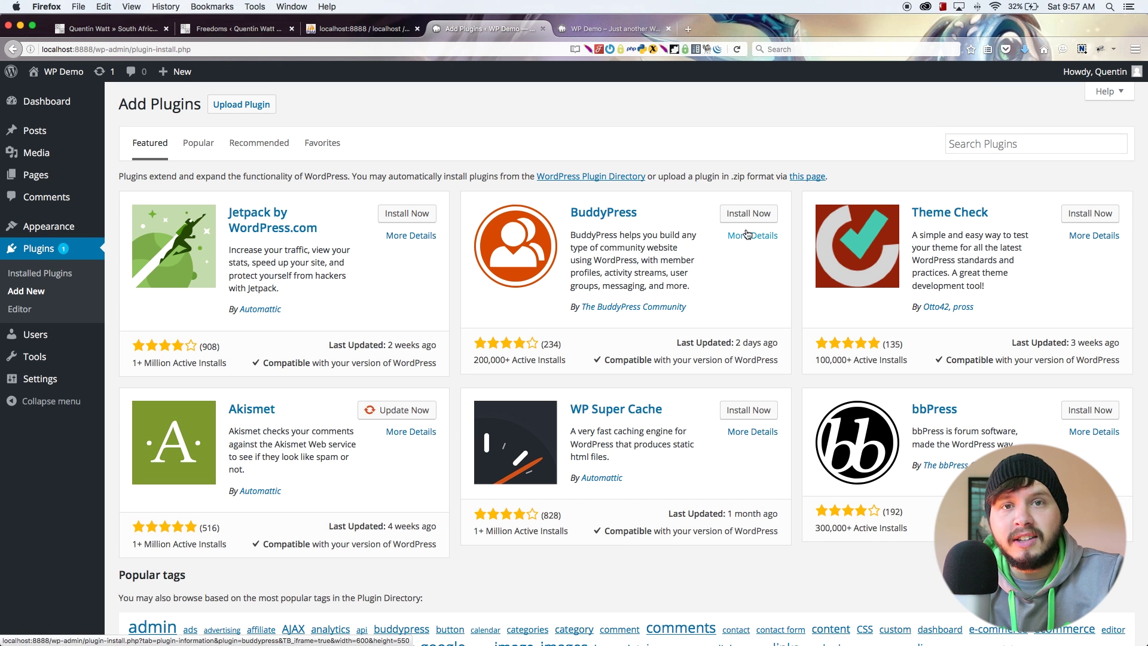
pyautogui.scroll(-1, 964, 144)
pyautogui.click(980, 140)
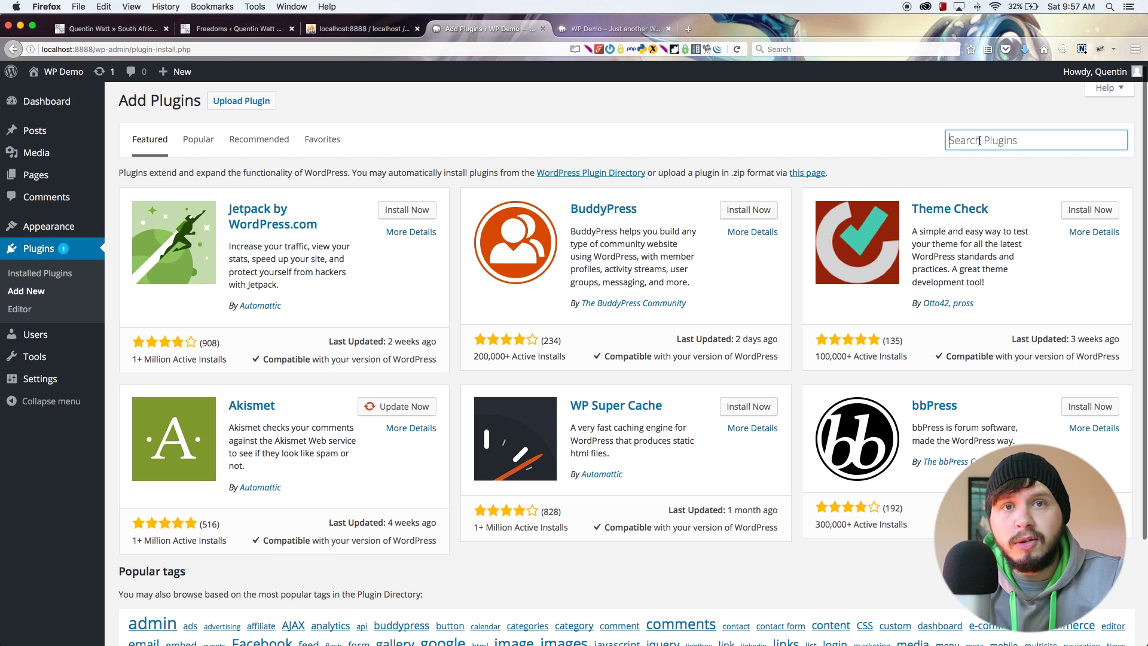
pyautogui.scroll(1, 980, 140)
pyautogui.write('w')
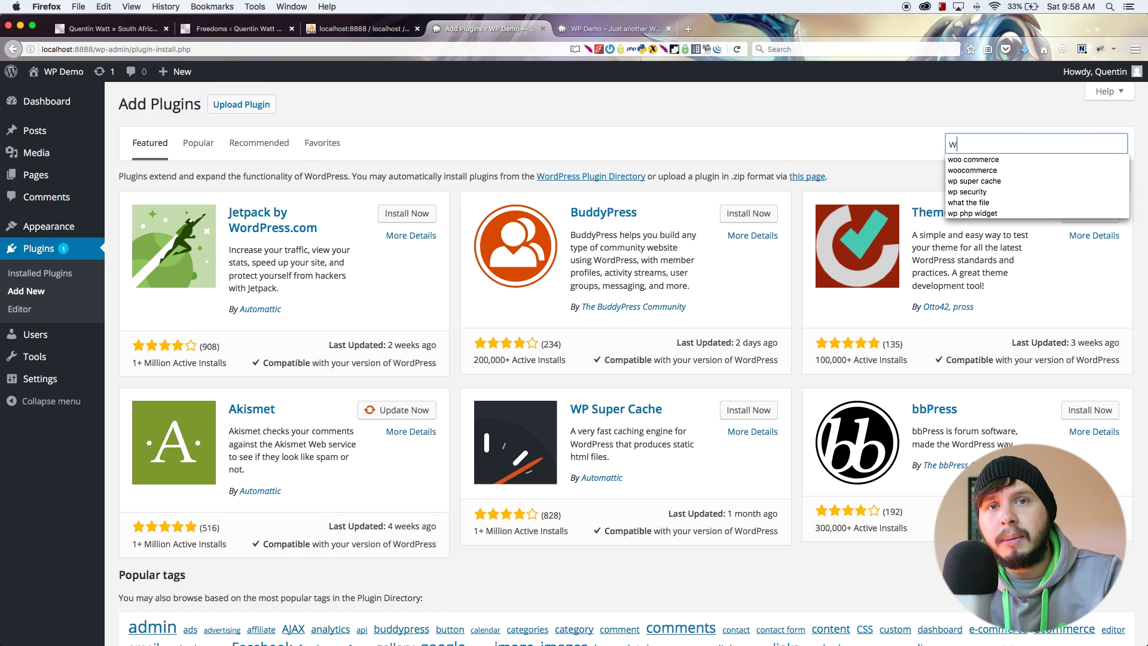
pyautogui.write('oocommerce')
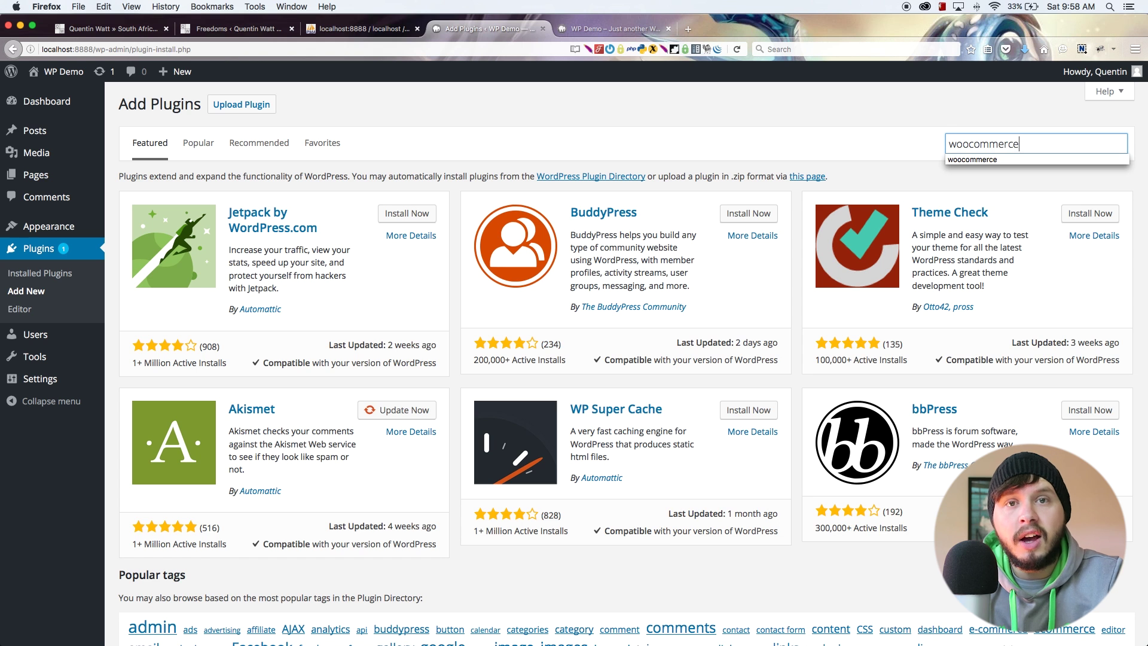
pyautogui.press('Return')
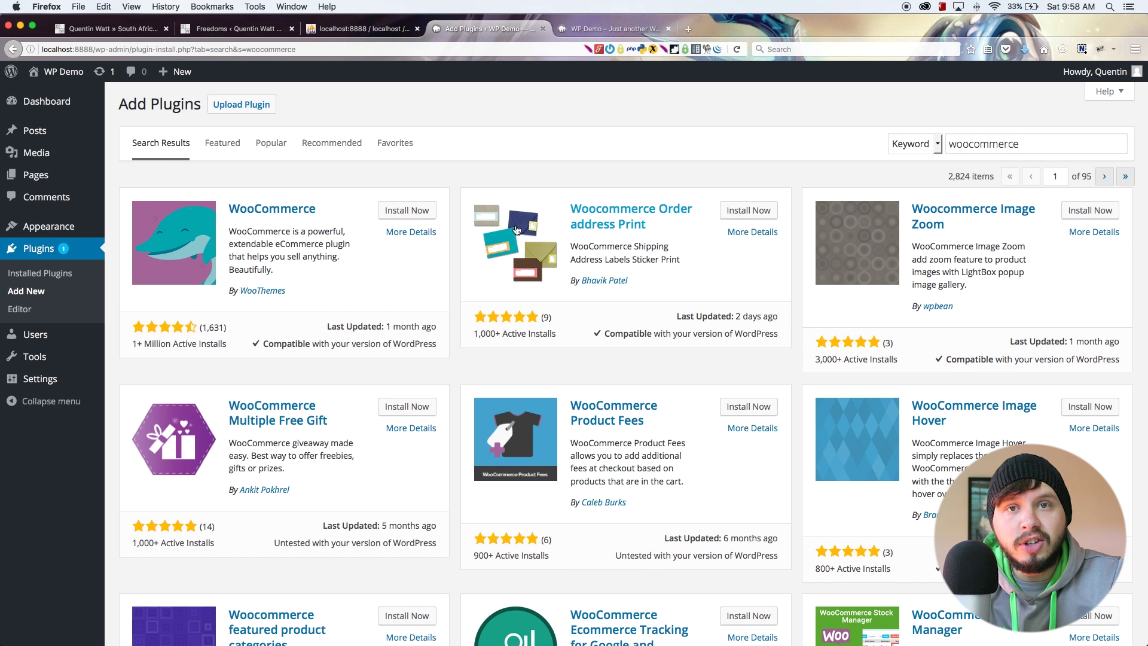
pyautogui.moveTo(228, 234); pyautogui.dragTo(272, 274)
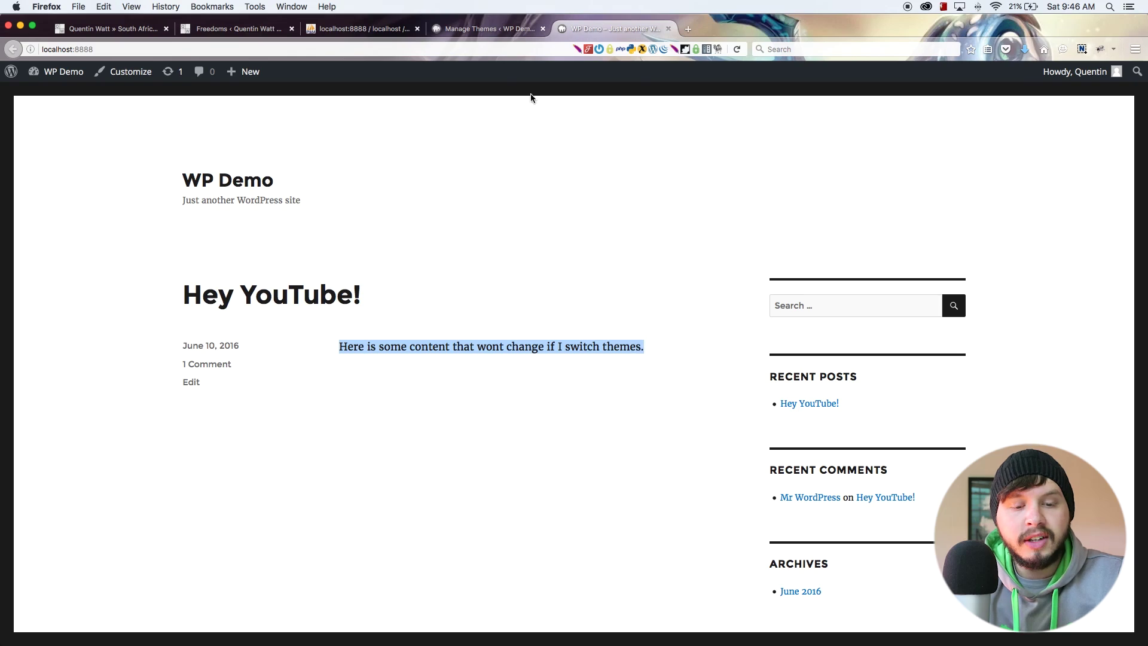
# Step: Activate Twenty Fifteen and reload the front page to see the restyled post
pyautogui.click(469, 29)
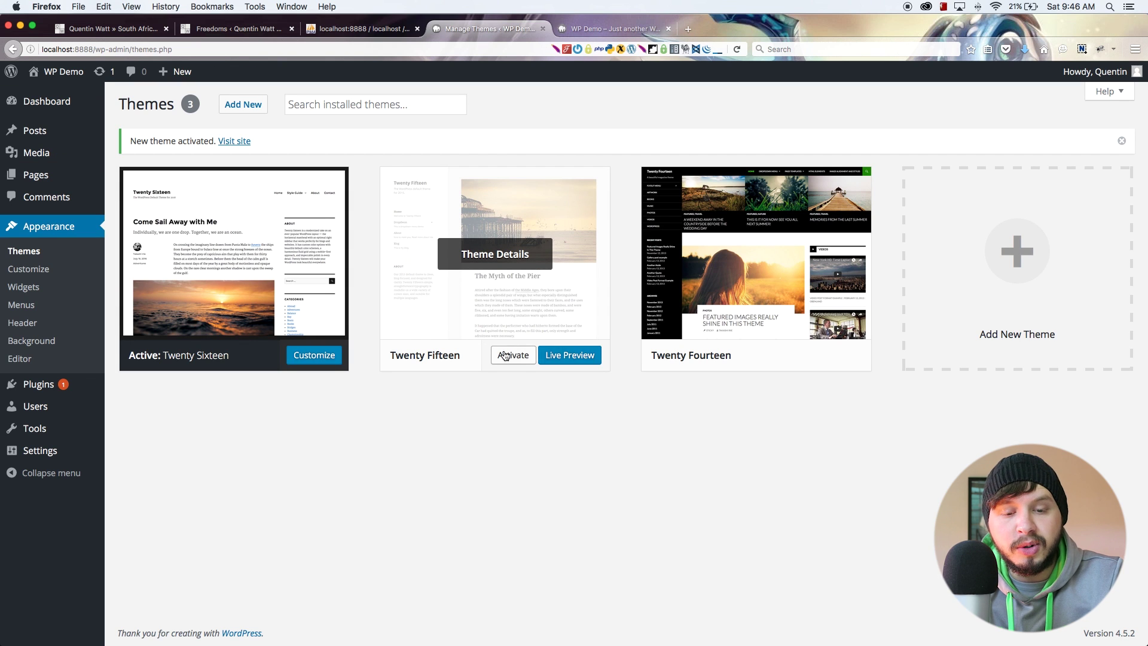
pyautogui.click(509, 355)
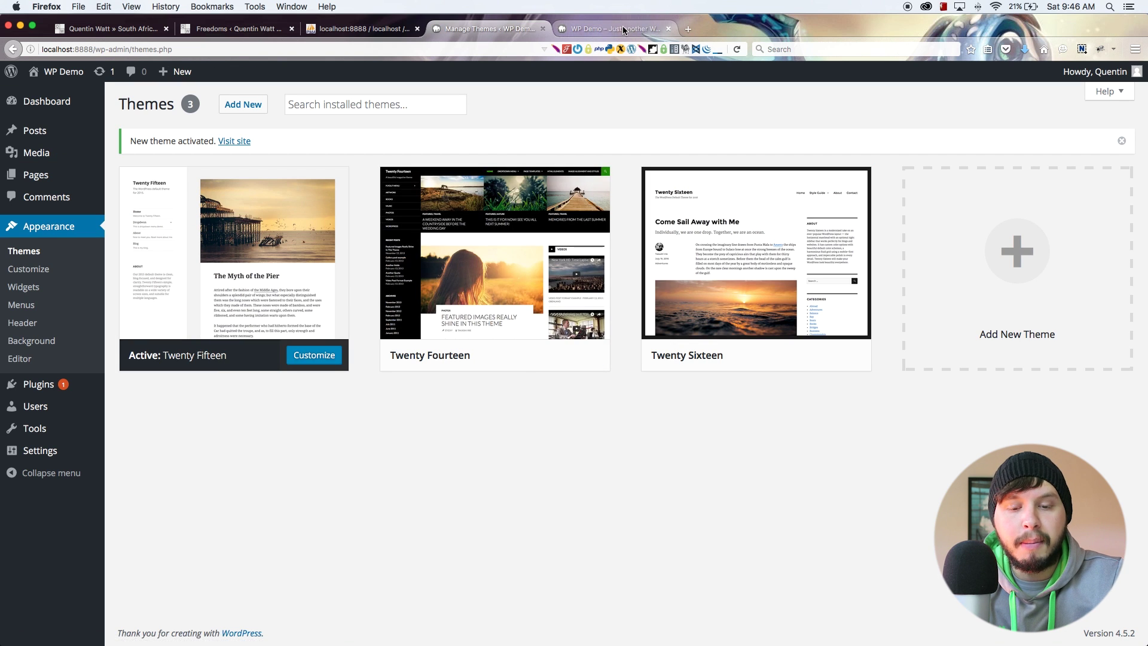
pyautogui.click(616, 28)
pyautogui.click(739, 49)
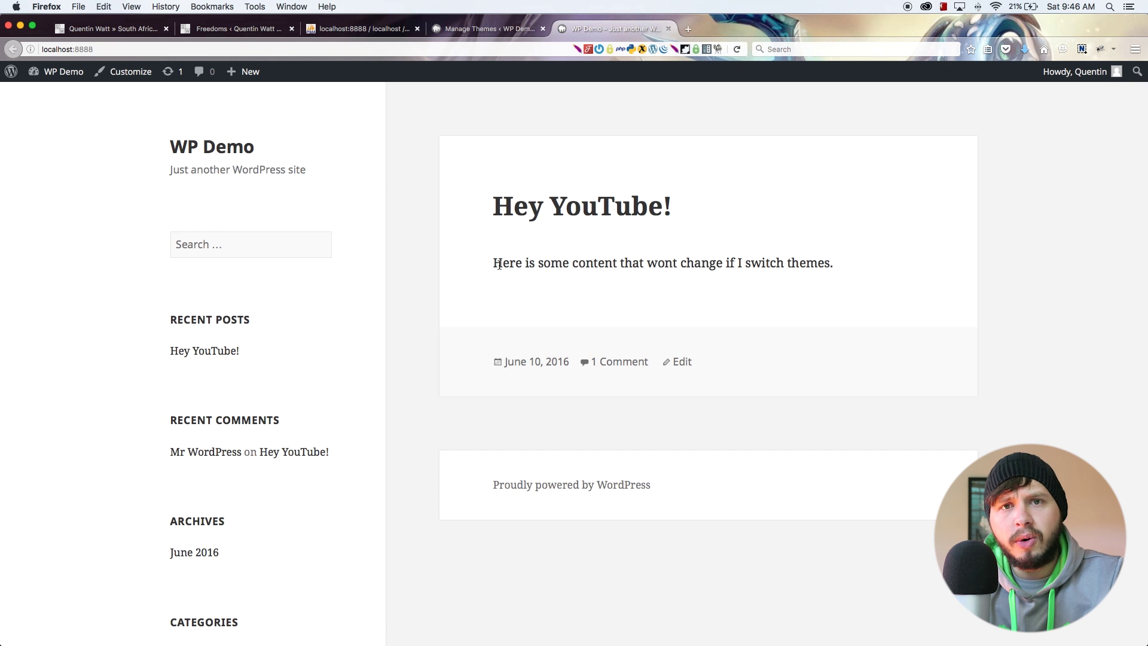
pyautogui.moveTo(500, 264); pyautogui.dragTo(829, 263)
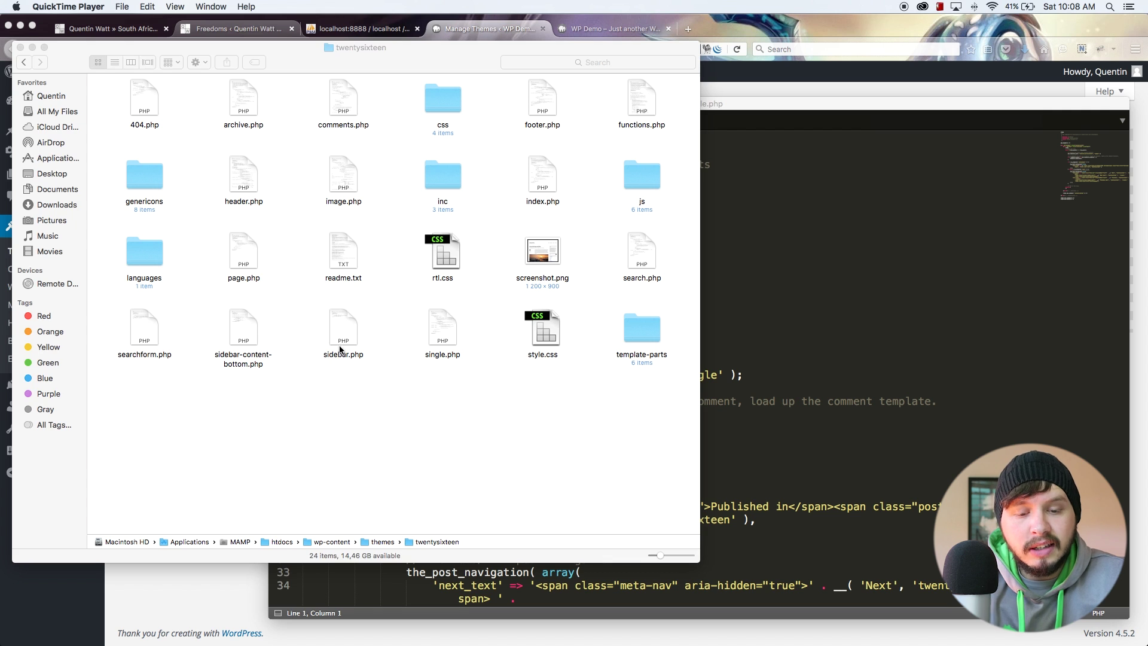
# Step: Drag the twentysixteen theme's sidebar.php from Finder into Sublime Text to open it
pyautogui.click(342, 335)
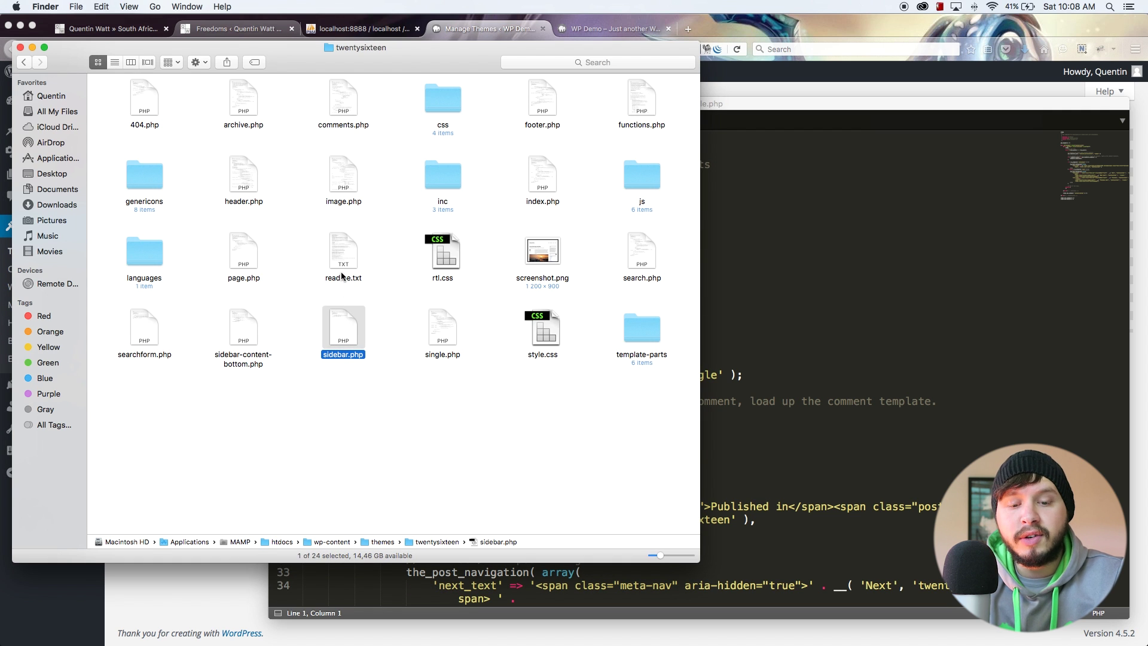
pyautogui.click(454, 101)
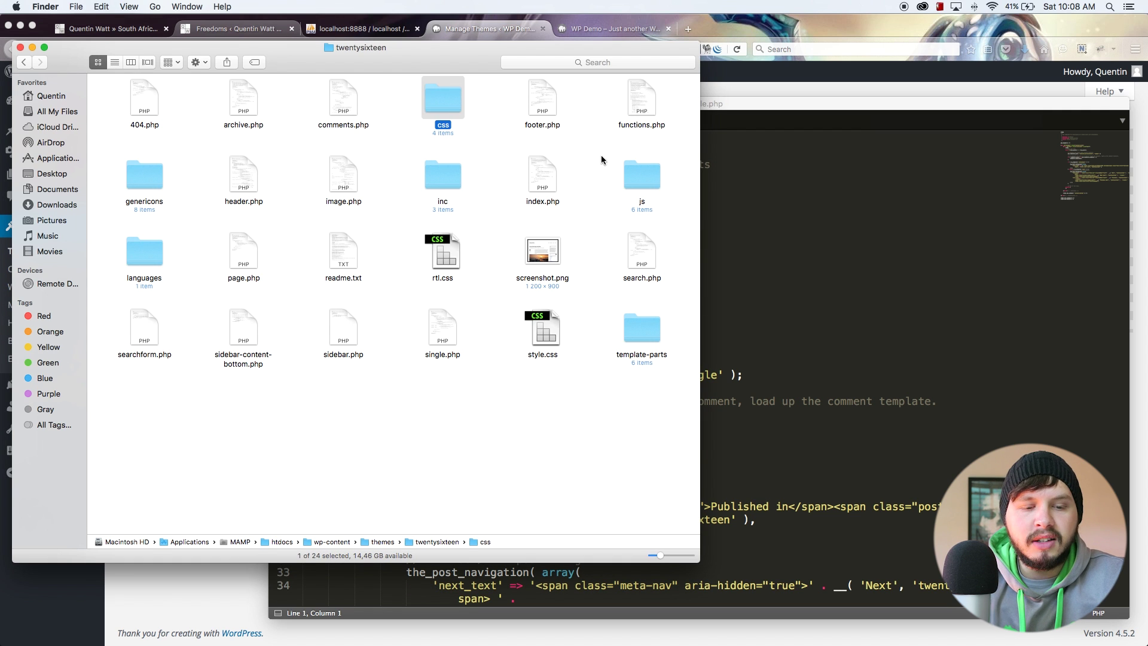
pyautogui.click(638, 175)
pyautogui.click(338, 333)
pyautogui.moveTo(337, 316); pyautogui.dragTo(780, 238)
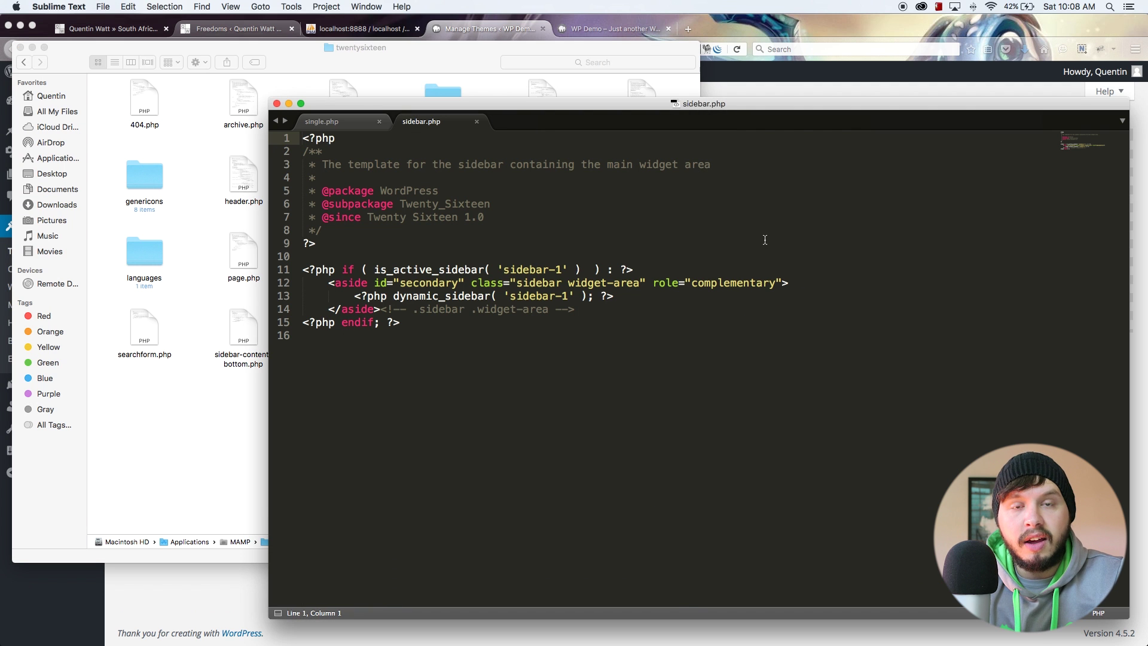
# Step: Switch to the single.php file and scroll down through its code to the end
pyautogui.click(323, 121)
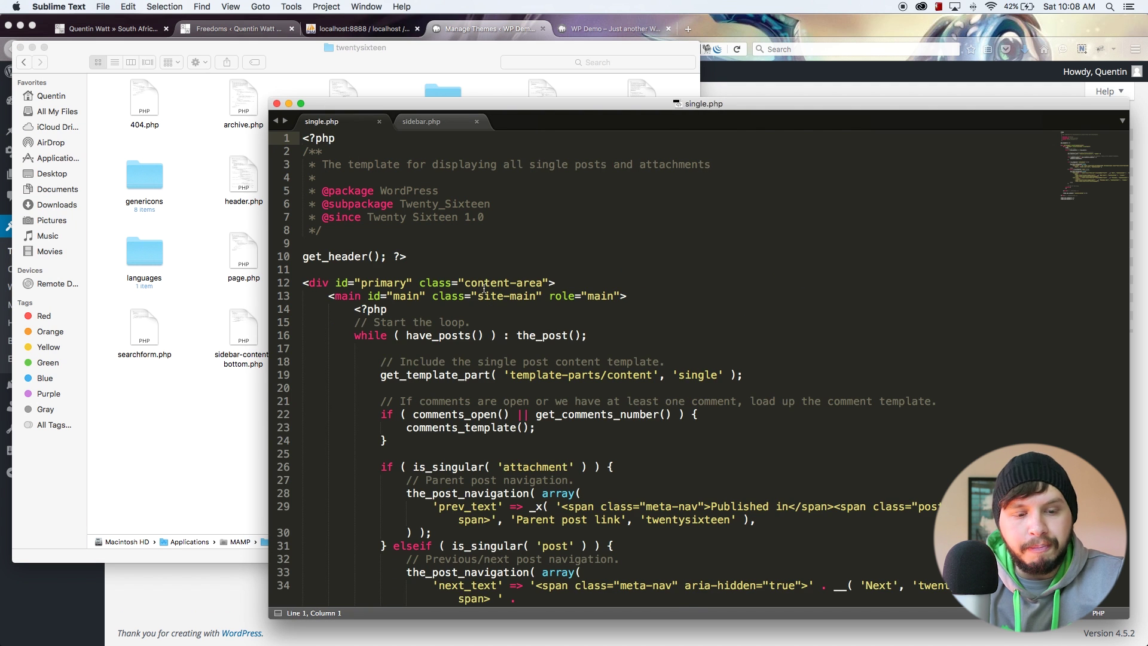
pyautogui.scroll(-7, 483, 290)
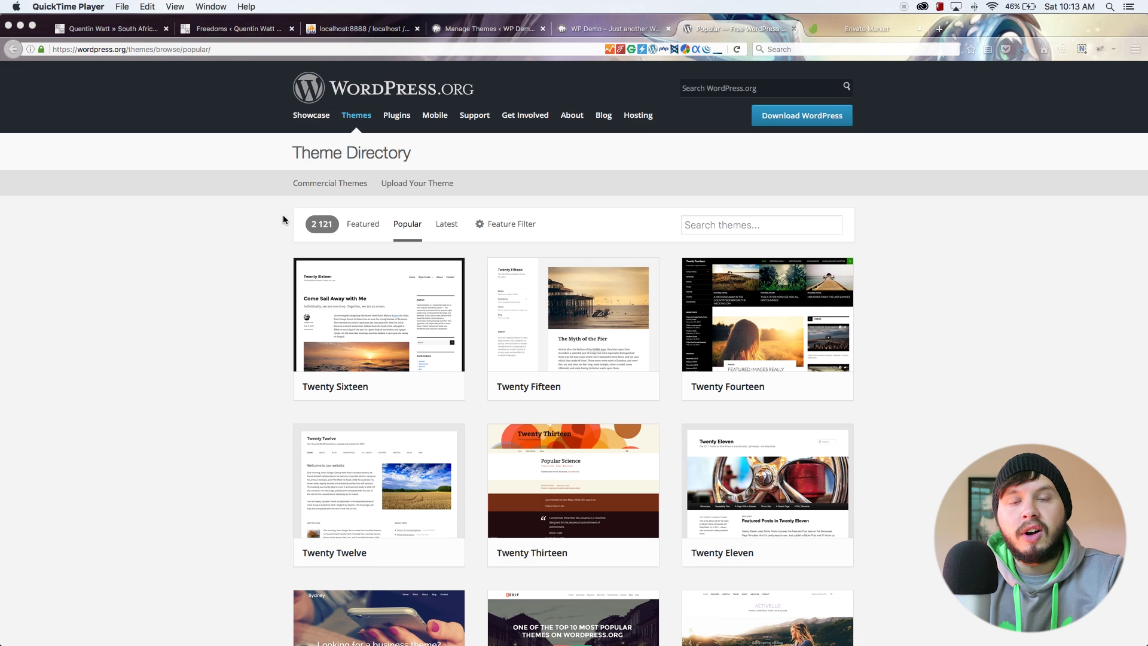
pyautogui.scroll(-5, 283, 219)
pyautogui.scroll(-8, 282, 216)
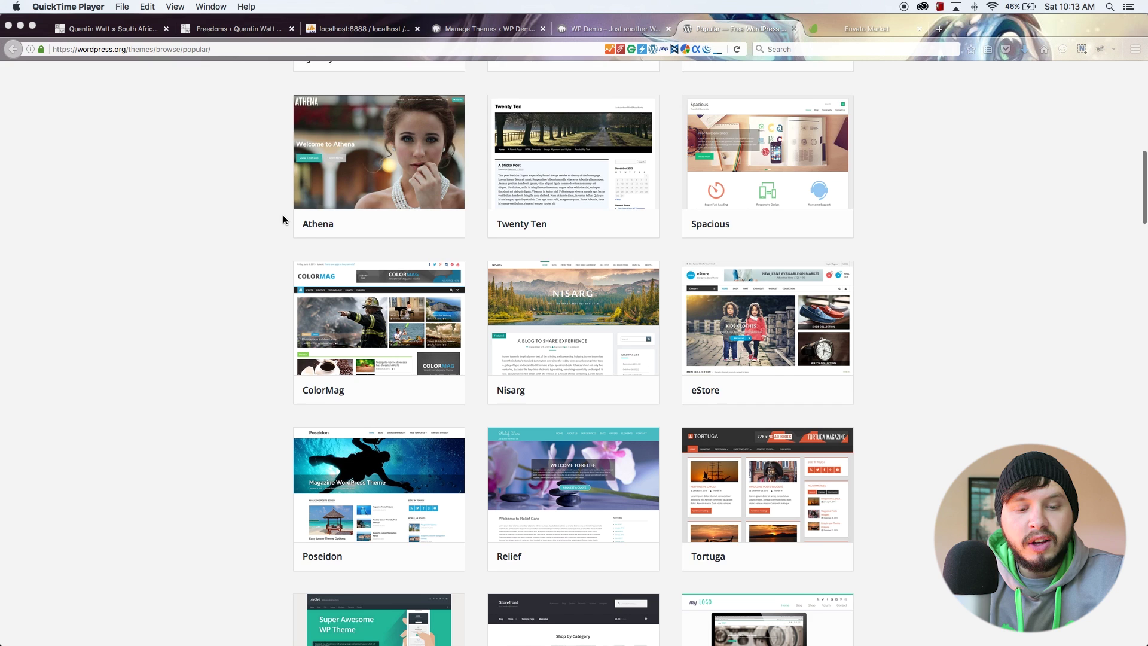
pyautogui.scroll(-5, 283, 219)
# Step: Search Envato Market for 'Wordpress themes' and scroll through the ThemeForest results
pyautogui.click(863, 31)
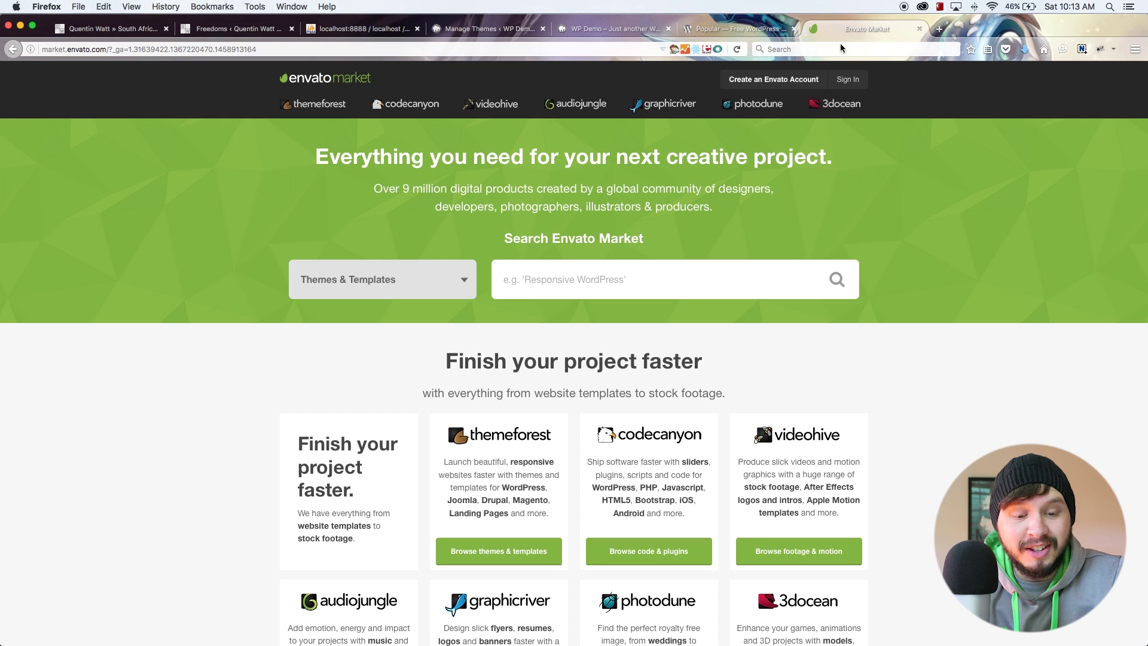
pyautogui.click(549, 291)
pyautogui.write('Wo')
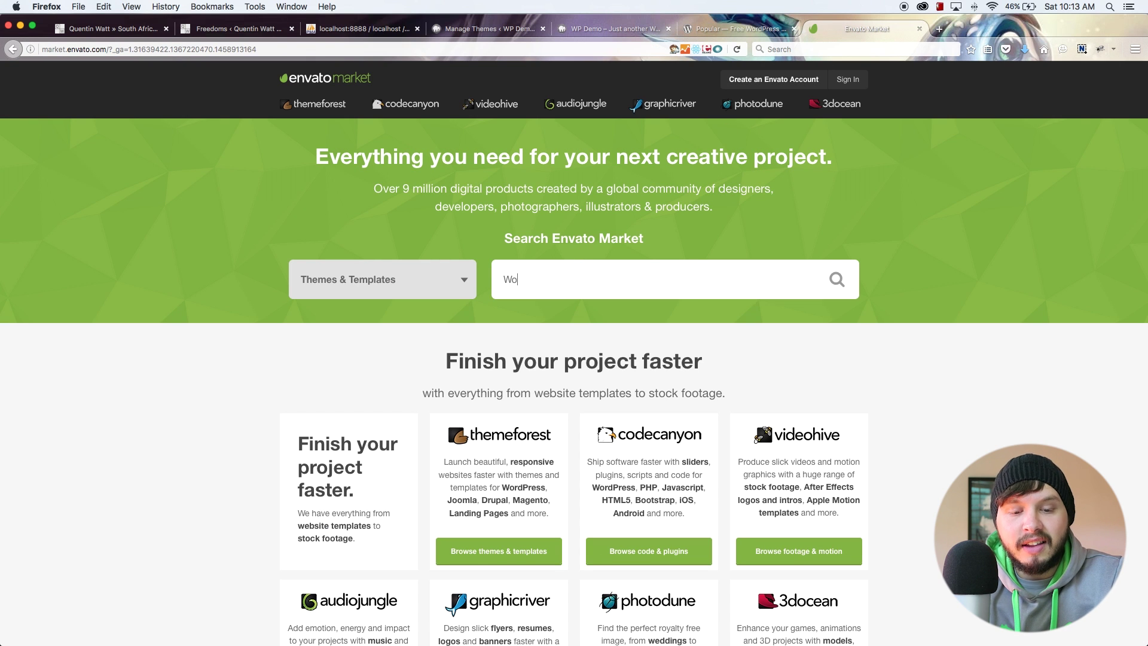
pyautogui.write('rdpress themes')
pyautogui.press('Return')
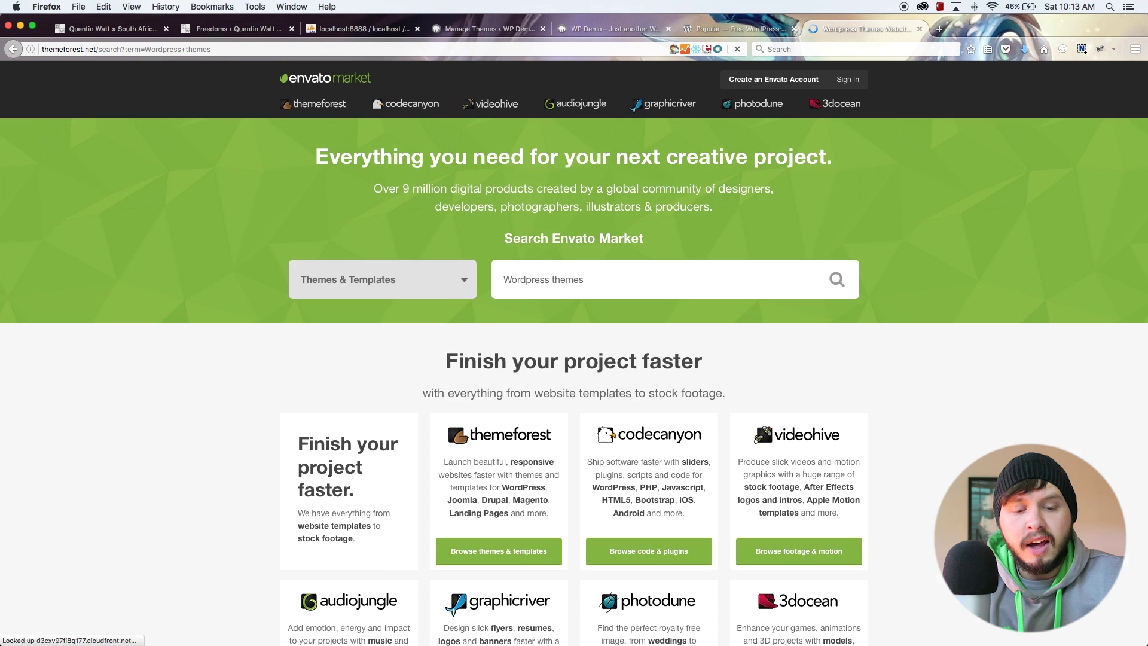
pyautogui.scroll(-2, 750, 312)
pyautogui.scroll(-10, 750, 312)
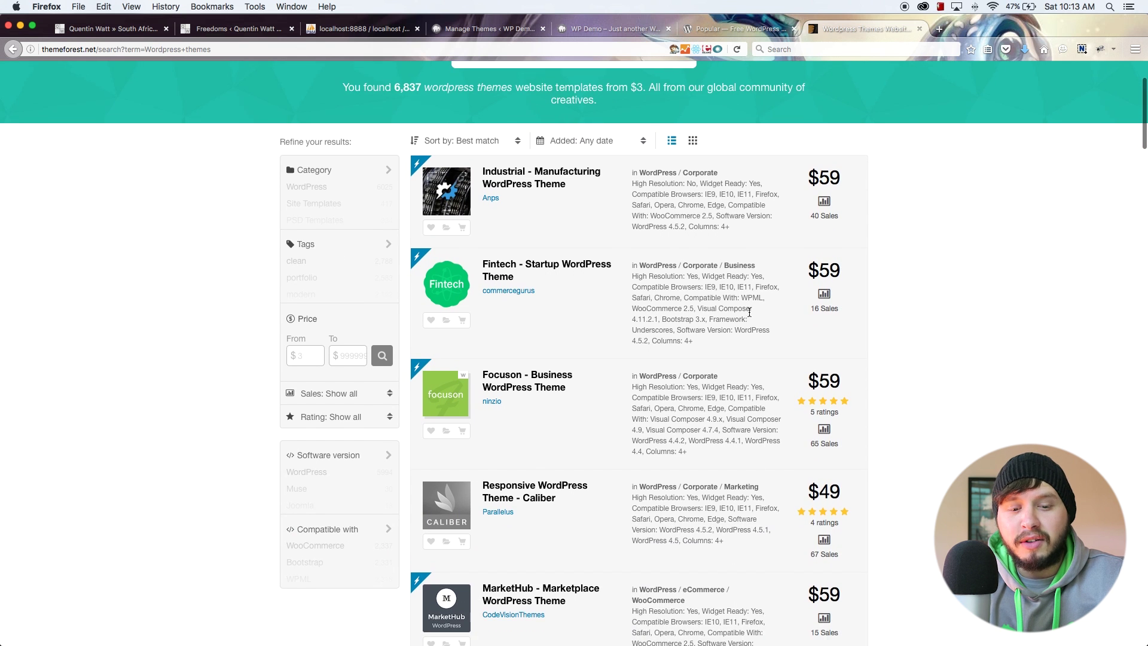
pyautogui.scroll(-10, 749, 312)
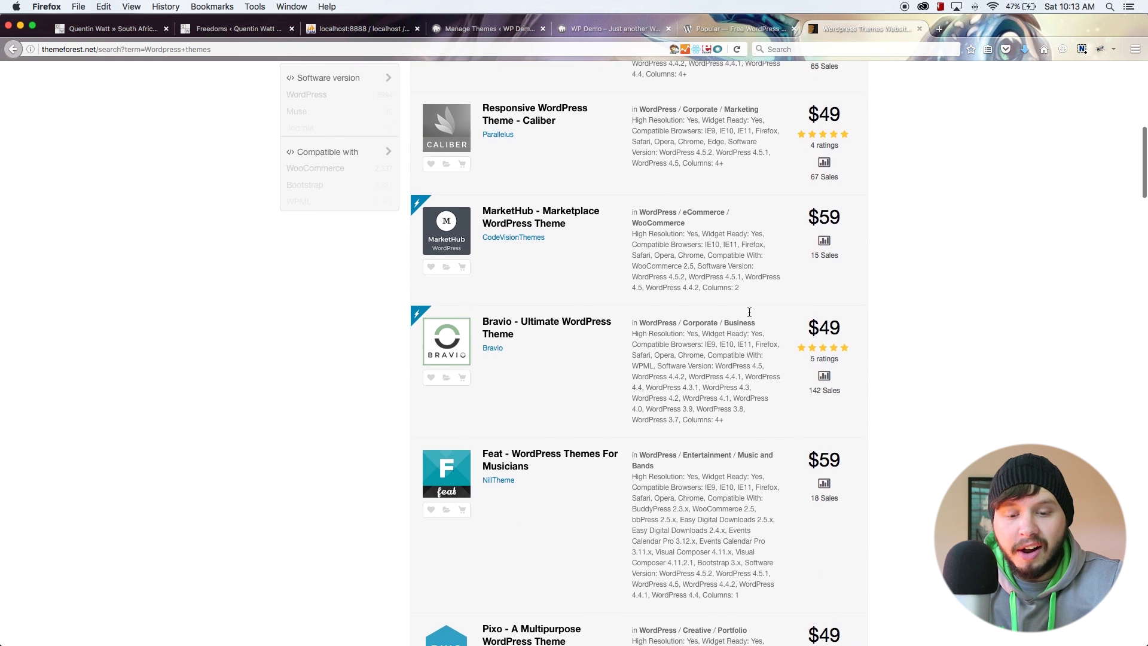
pyautogui.scroll(-10, 750, 313)
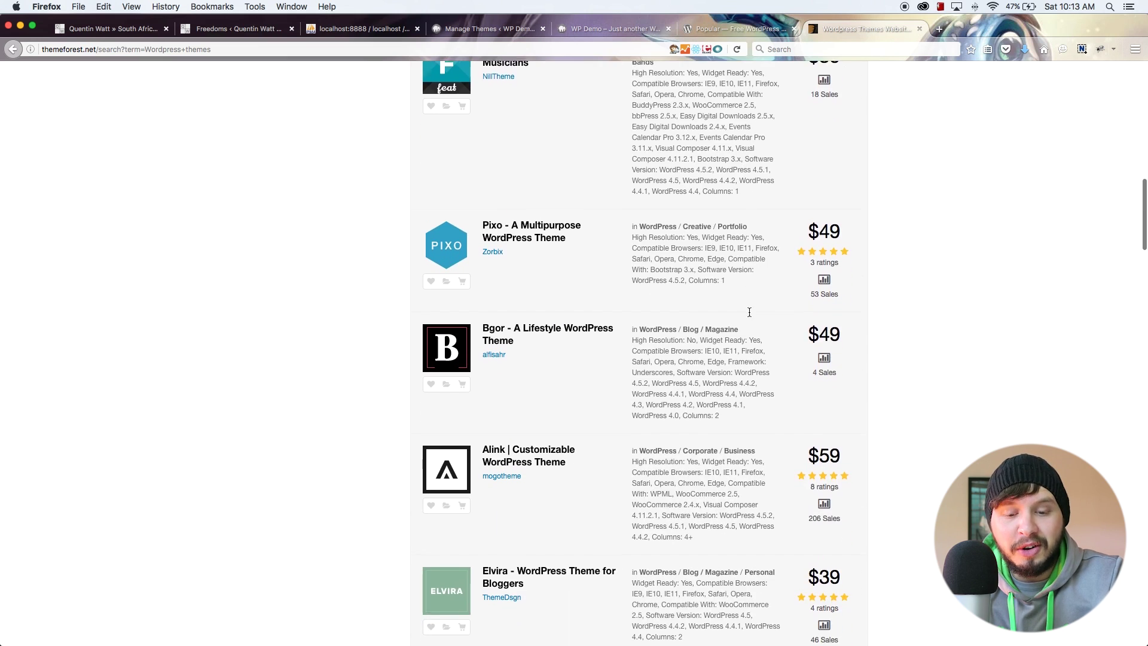
pyautogui.scroll(-5, 749, 312)
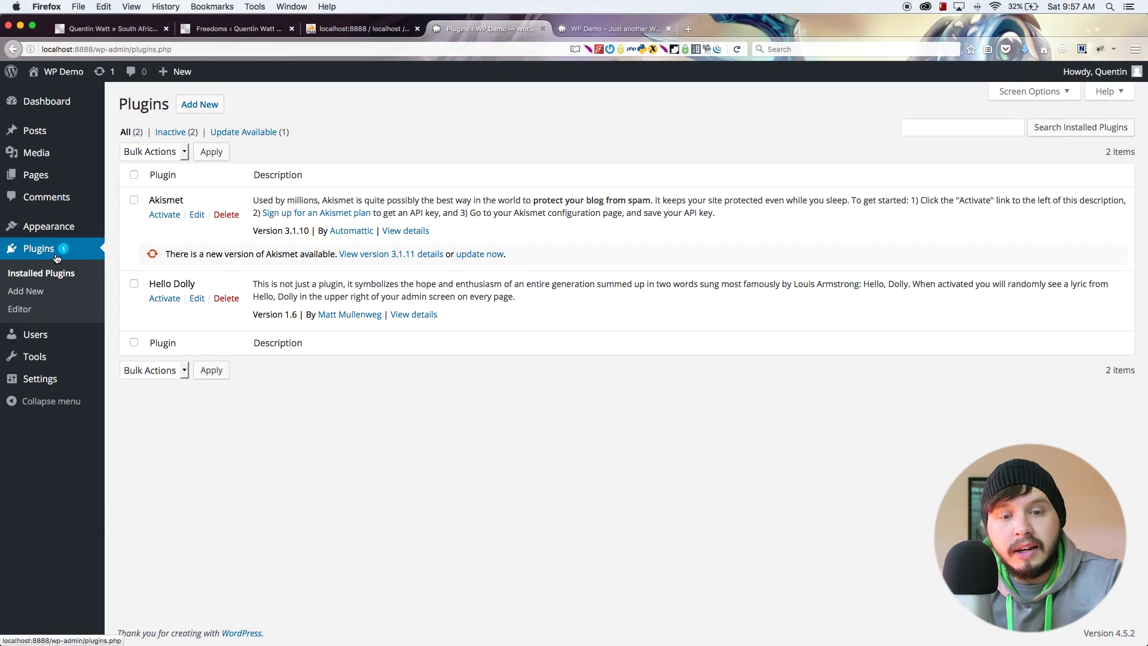
# Step: From Plugins > Add New, search for 'woocommerce' and highlight the WooCommerce plugin's description
pyautogui.click(196, 113)
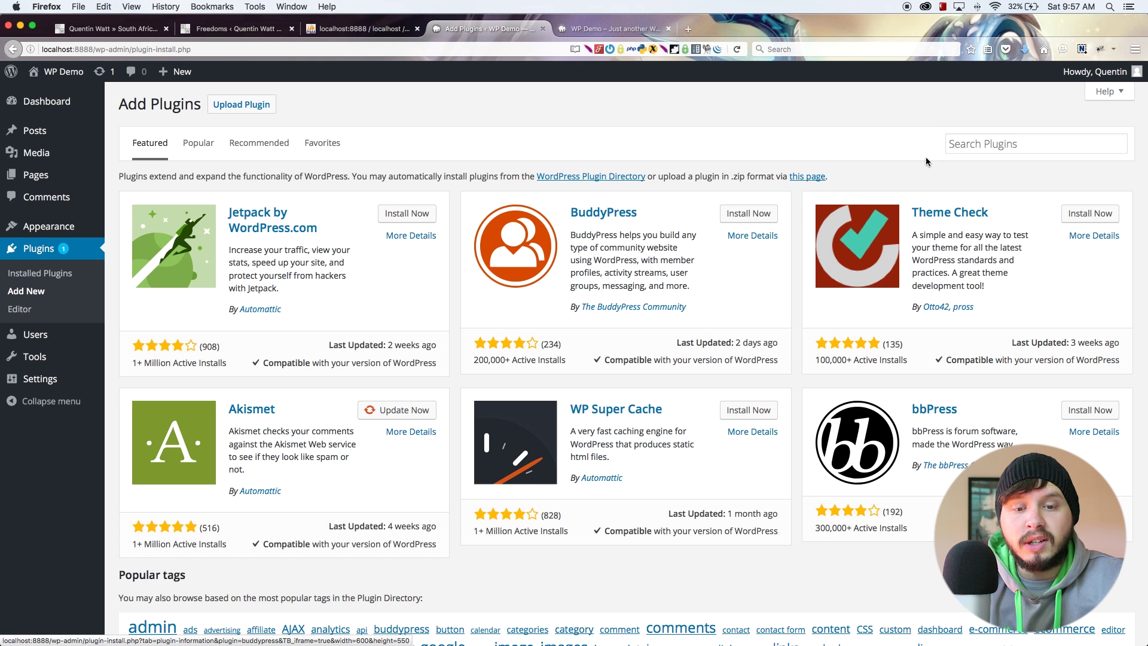
pyautogui.click(979, 140)
pyautogui.scroll(-1, 980, 140)
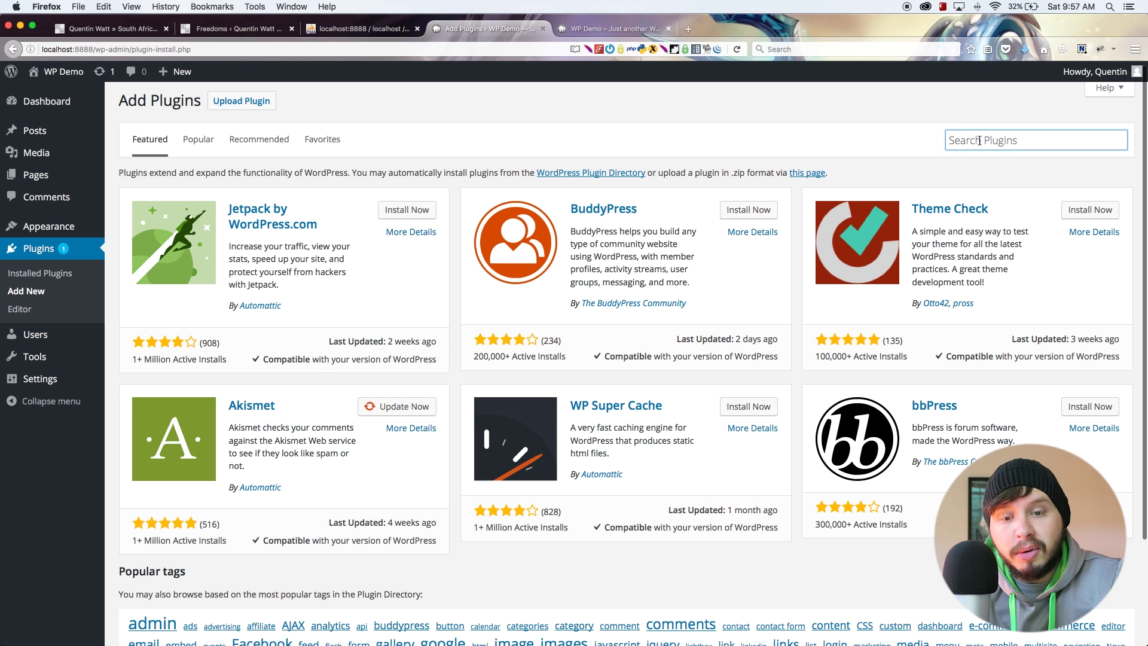
pyautogui.scroll(1, 1029, 146)
pyautogui.write('w')
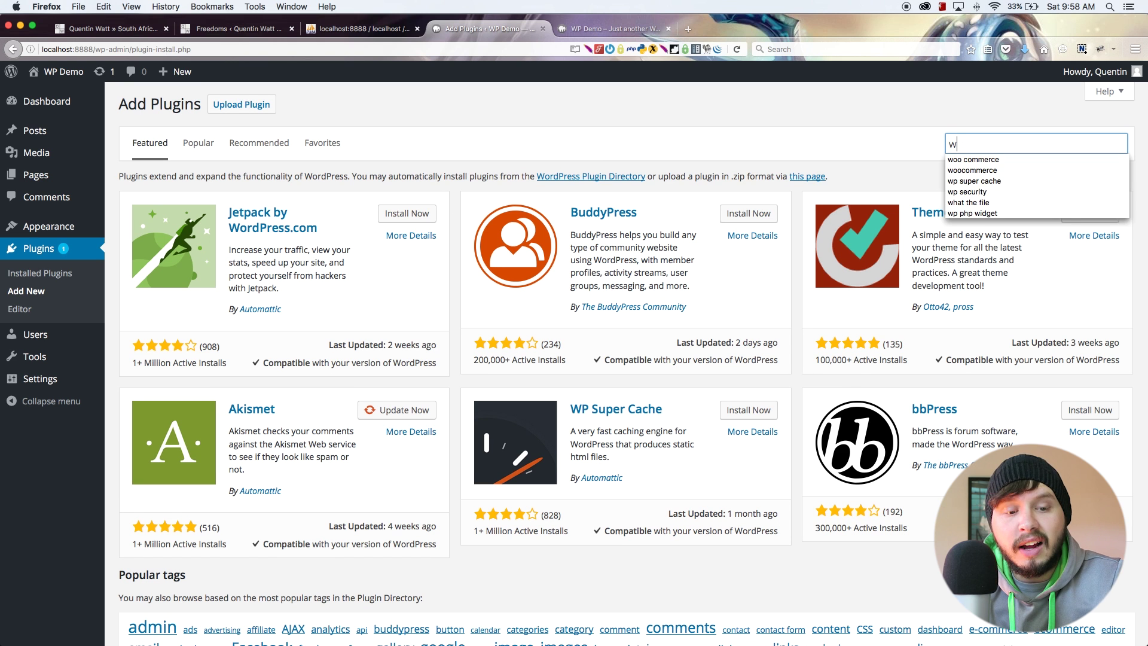
pyautogui.write('oocommer')
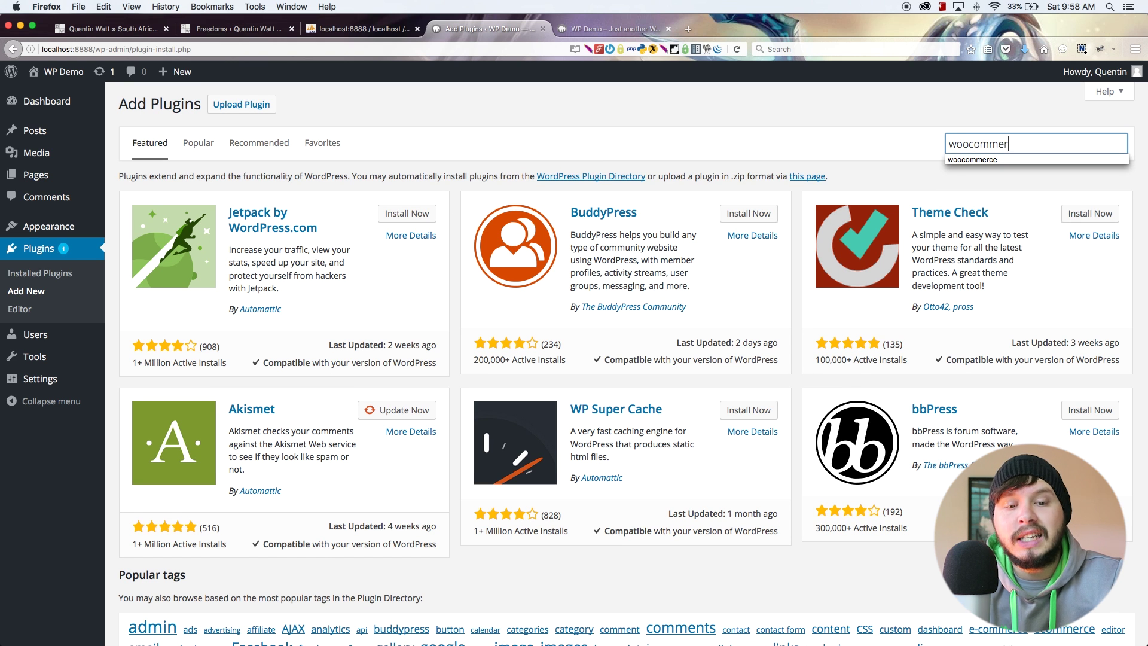
pyautogui.write('ce')
pyautogui.press('Return')
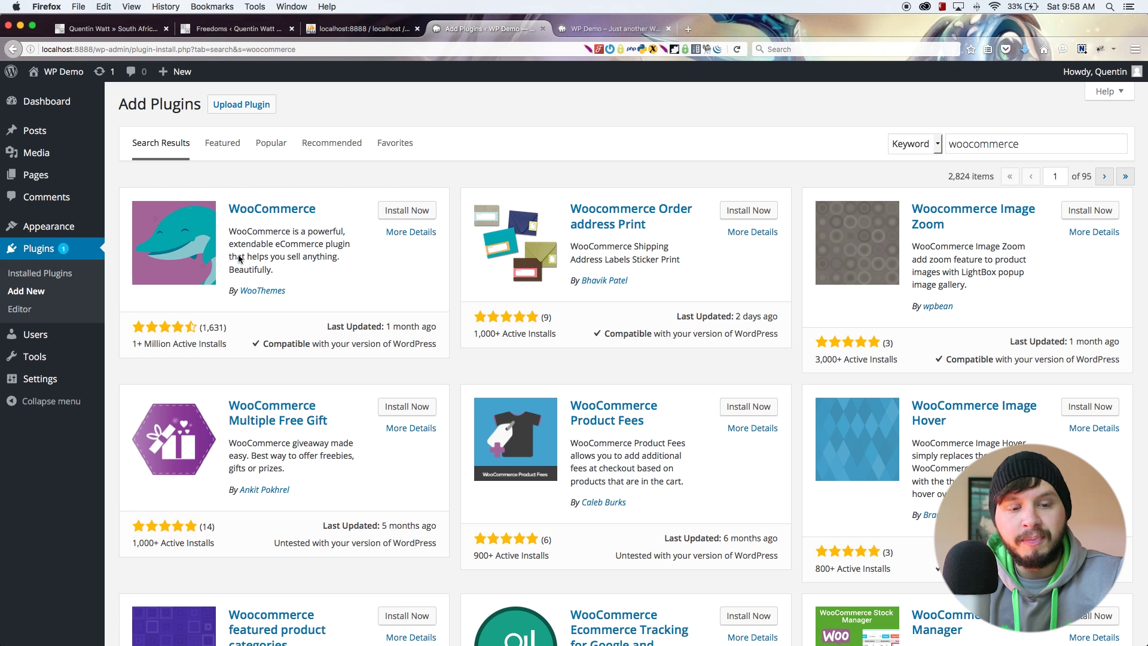
pyautogui.moveTo(229, 231); pyautogui.dragTo(272, 274)
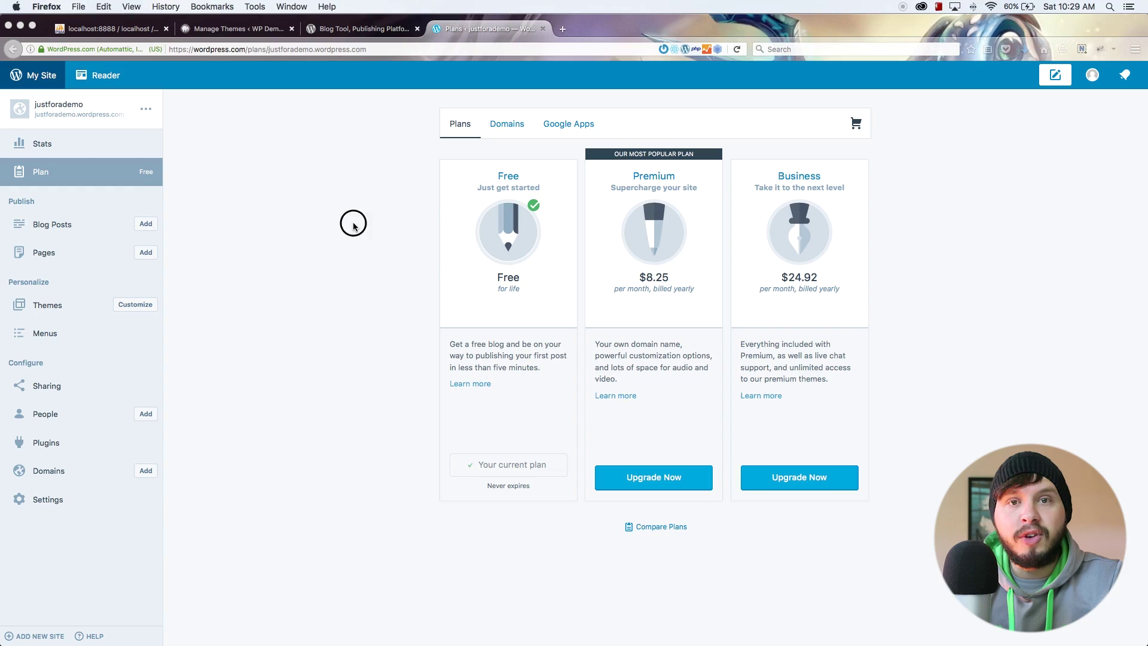
# Step: Open the first blog post for editing and delete its placeholder paragraph
pyautogui.click(56, 234)
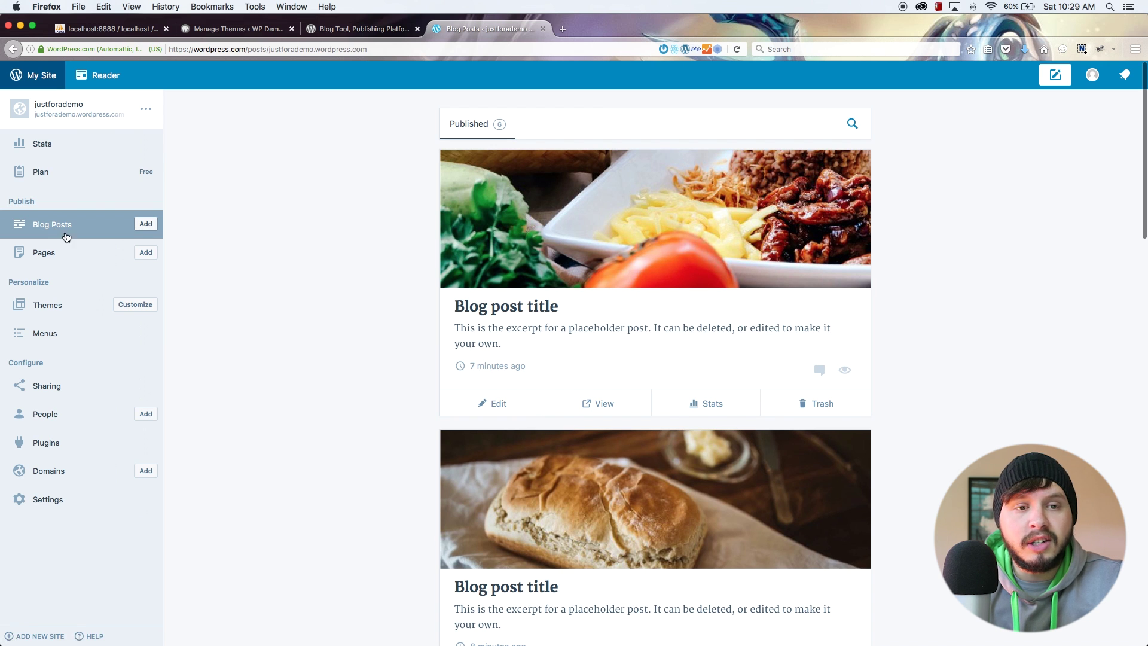
pyautogui.click(471, 402)
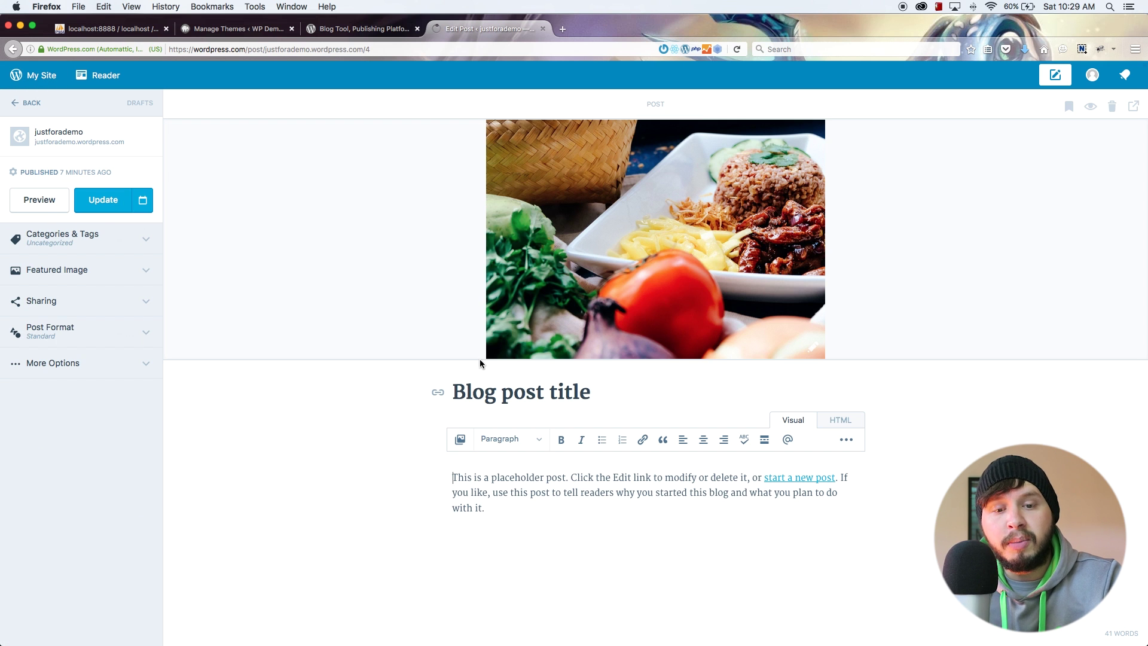
pyautogui.moveTo(494, 508); pyautogui.dragTo(346, 456)
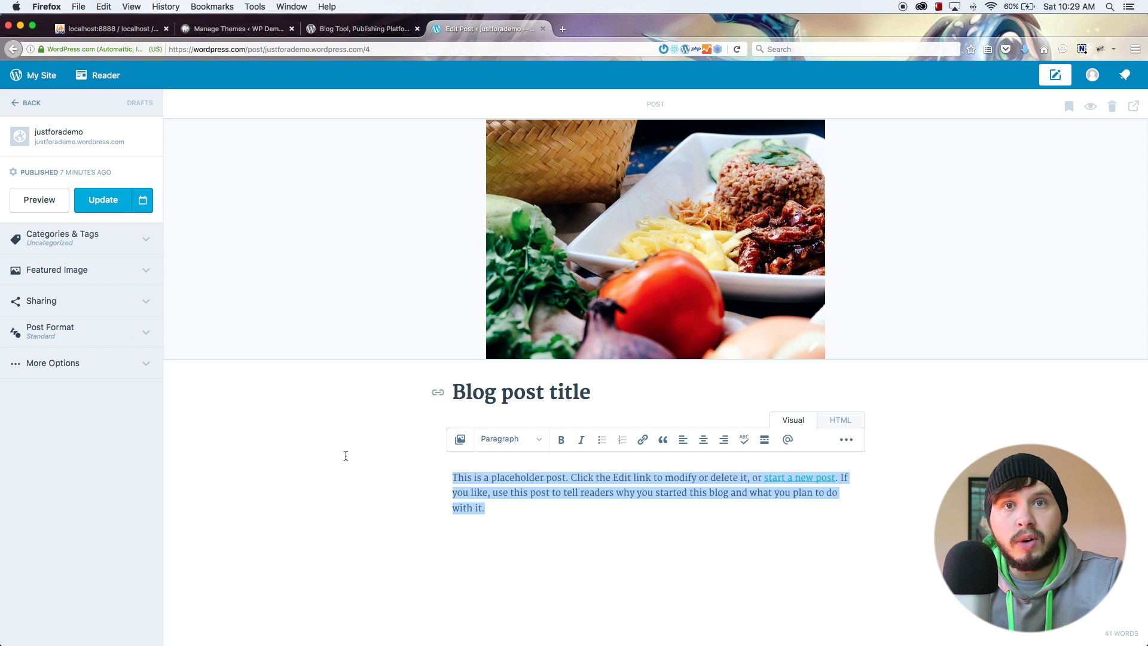
pyautogui.press('BackSpace')
# Step: Type 'I'm making a post', update the post, then go to the Pages list
pyautogui.write("I'm making ap [ost")
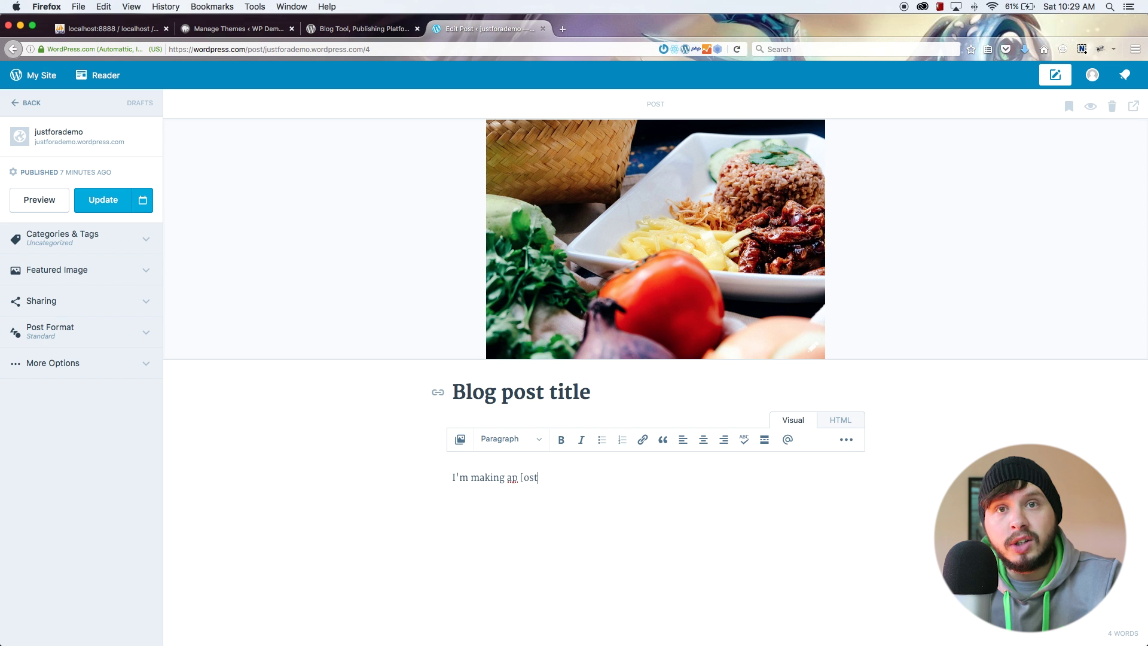
pyautogui.press('BackSpace')
pyautogui.press('BackSpace')
pyautogui.press('BackSpace')
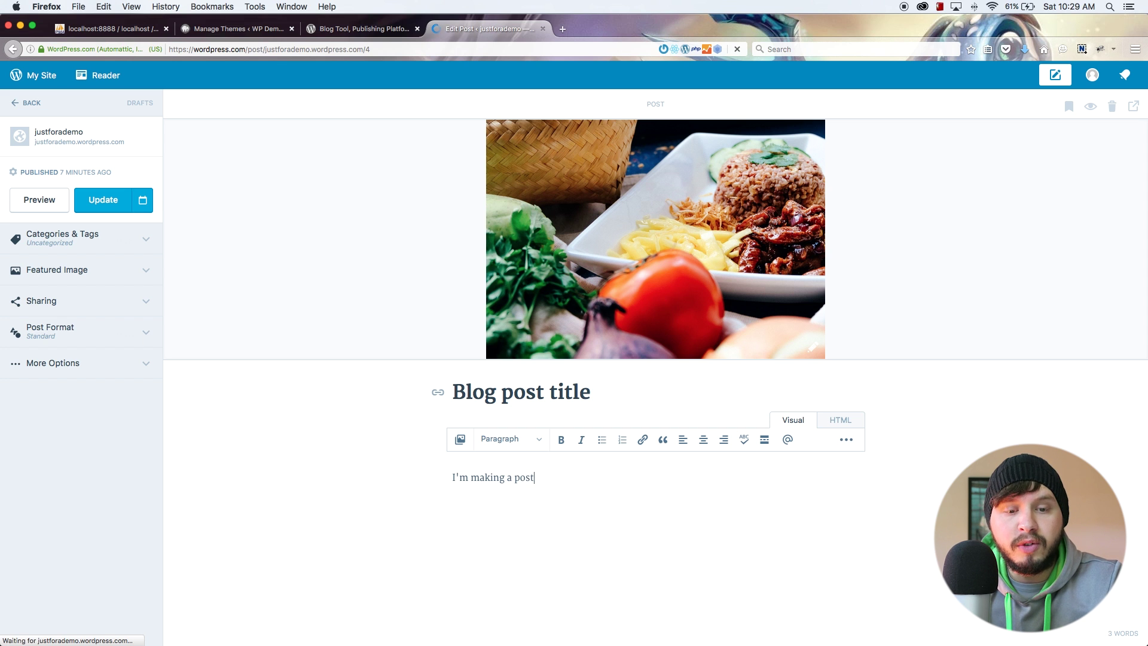
pyautogui.click(94, 201)
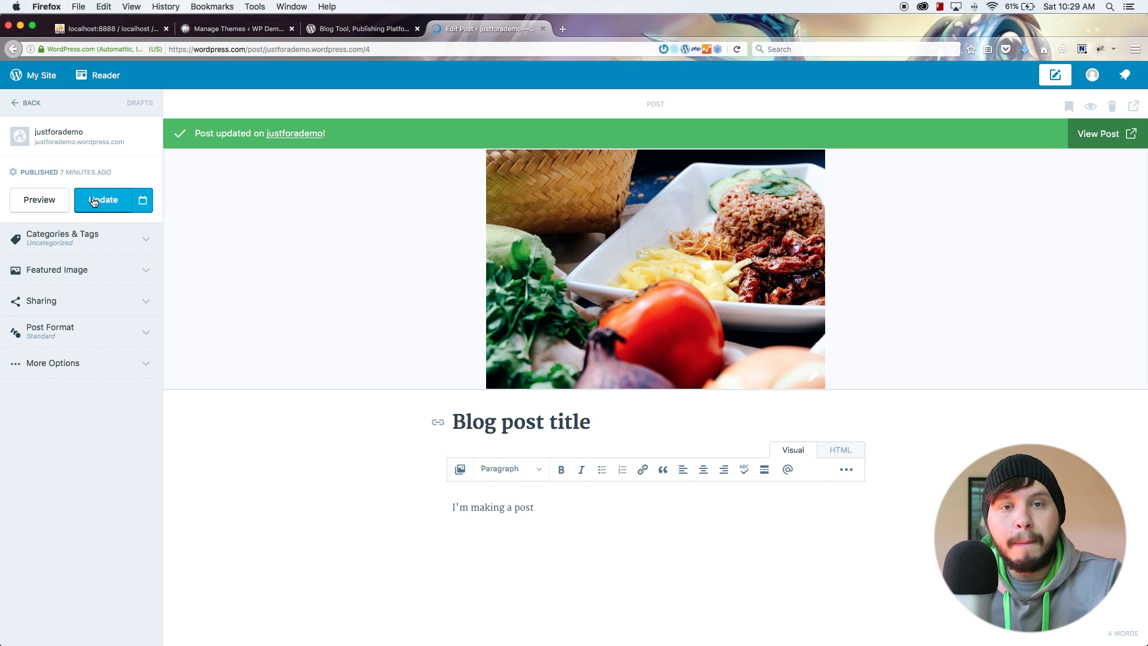
pyautogui.click(28, 102)
pyautogui.click(39, 252)
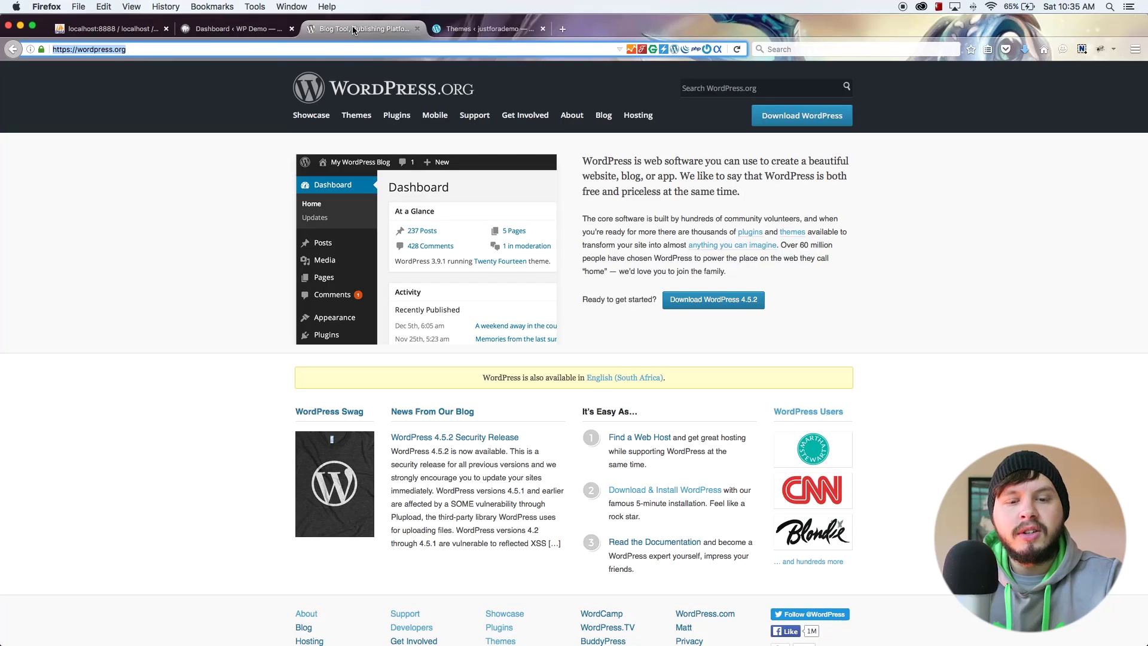
# Step: Save wordpress-4.5.2.zip from WordPress.org, then return to the WP Demo dashboard tab
pyautogui.click(812, 127)
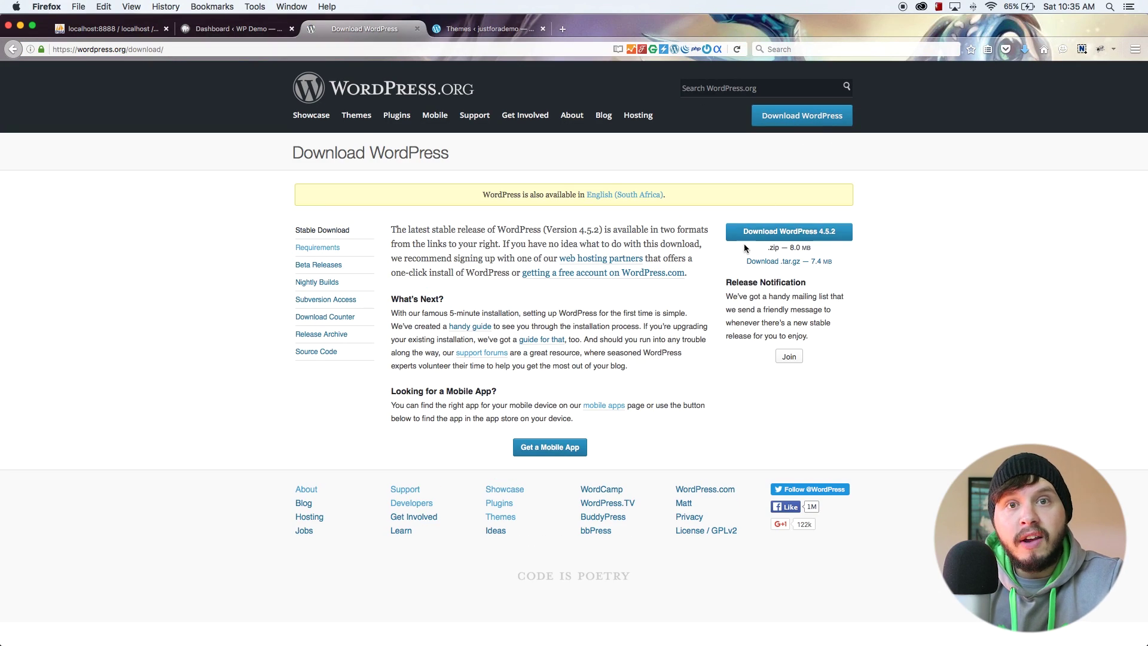
pyautogui.click(749, 236)
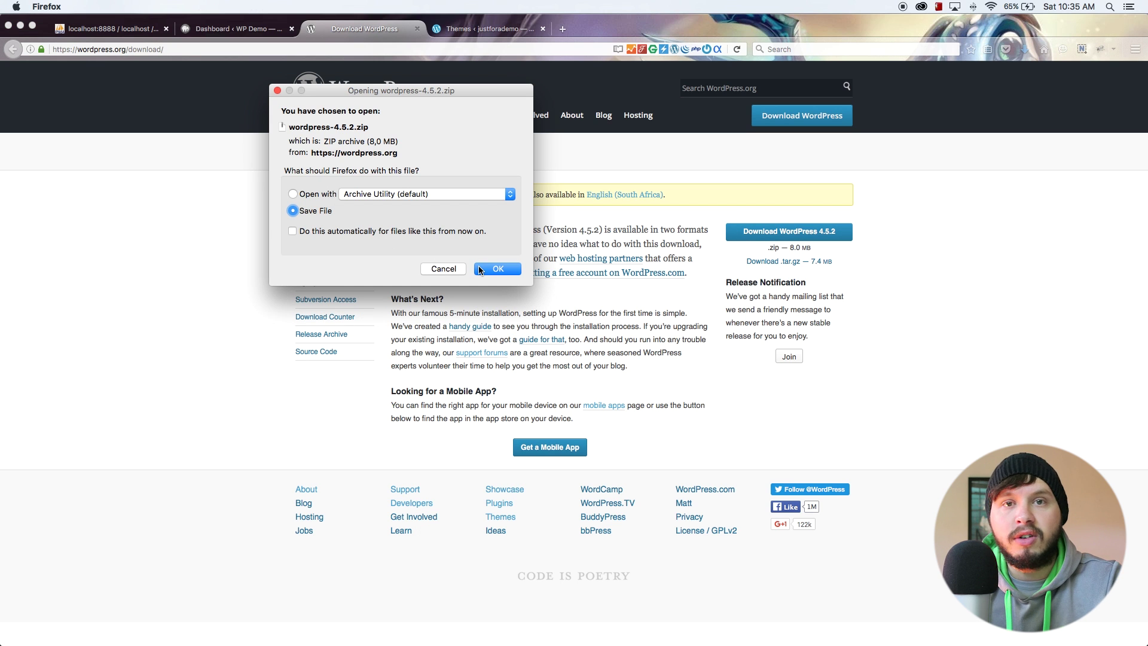
pyautogui.press('Return')
pyautogui.click(239, 30)
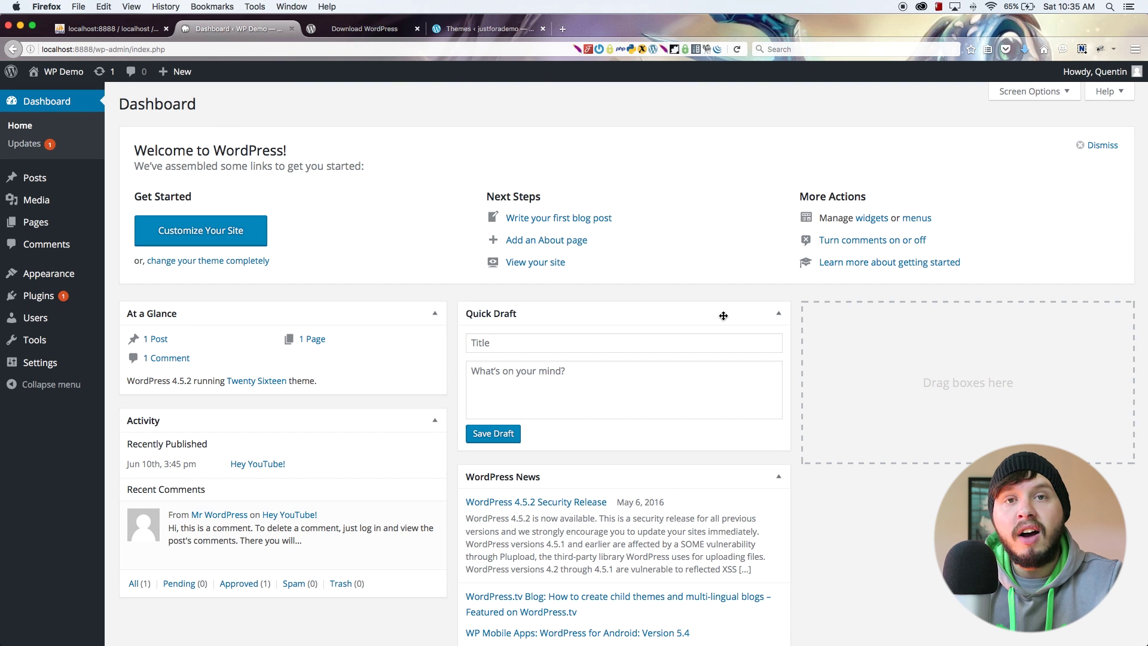
# Step: Launch the Customizer for the WP Demo site from the Appearance menu
pyautogui.moveTo(46, 182)
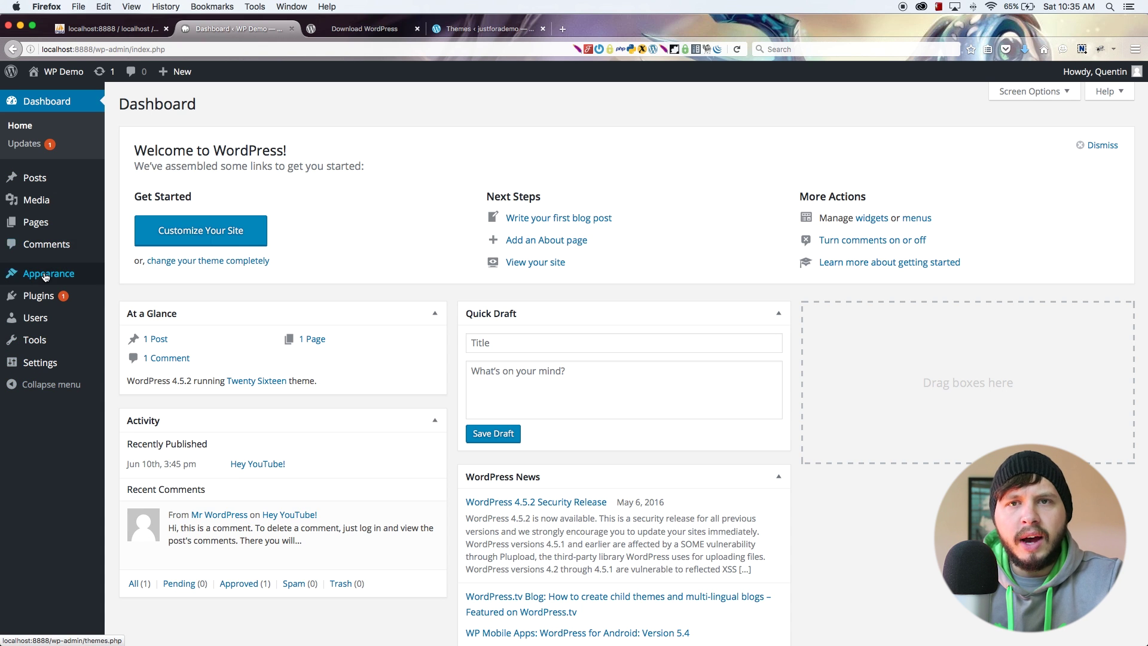
pyautogui.moveTo(44, 276)
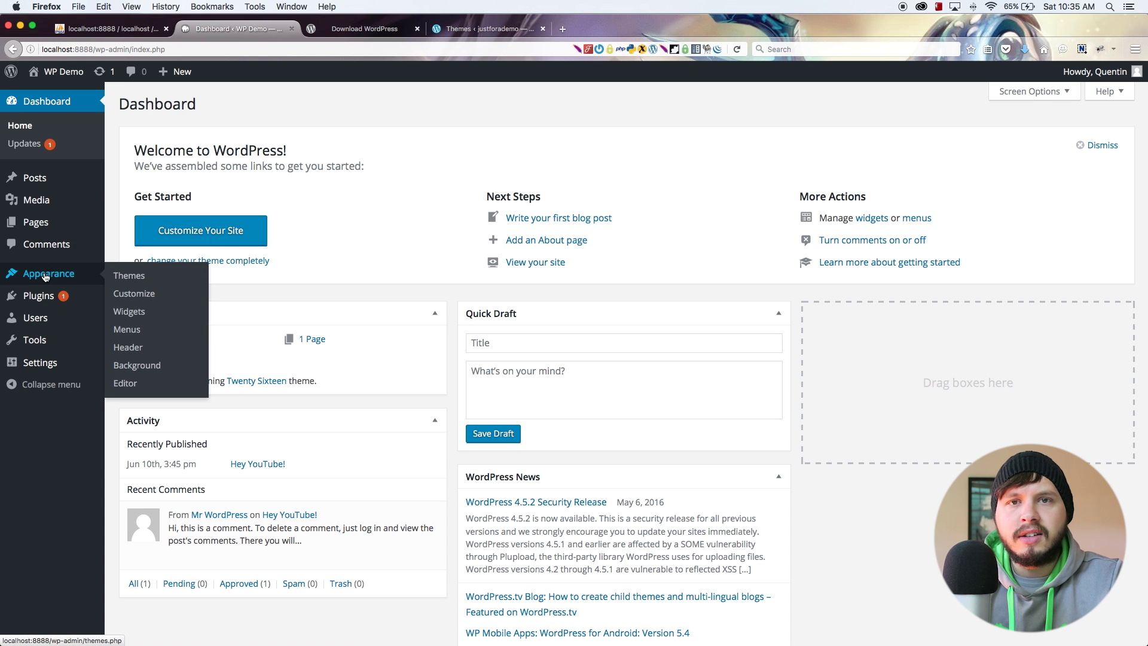
pyautogui.click(137, 295)
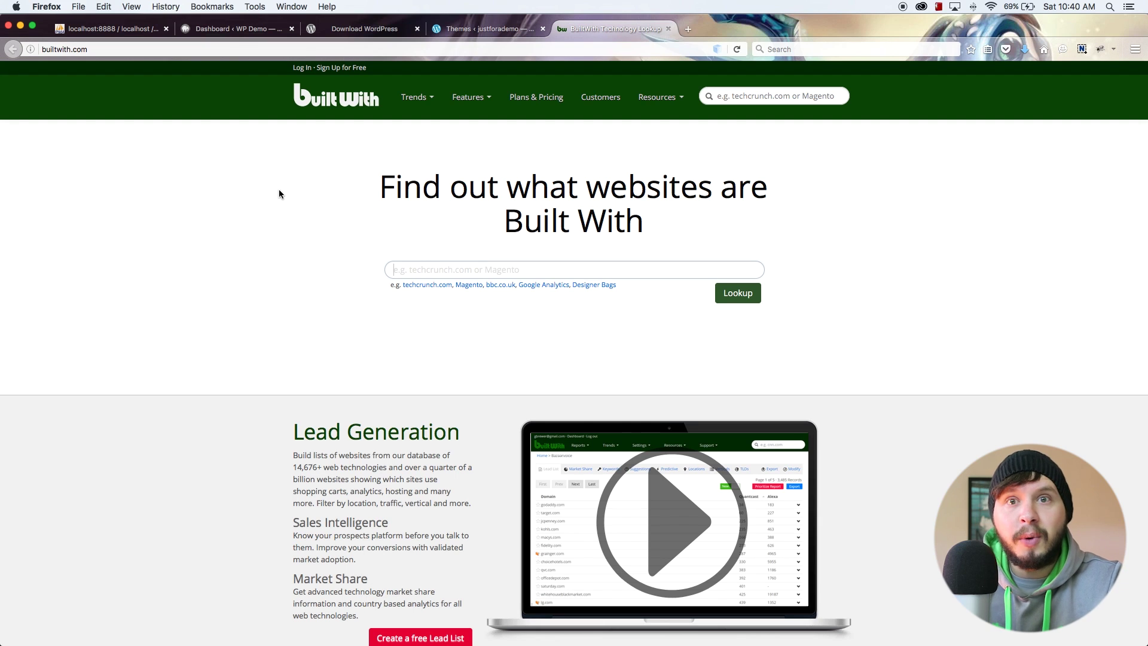
# Step: Enter the presenter's website domain in BuiltWith's lookup field, choosing it from the suggestions
pyautogui.click(425, 268)
pyautogui.write('quenin')
pyautogui.press('BackSpace')
pyautogui.press('BackSpace')
pyautogui.write('tin')
pyautogui.click(415, 305)
# Step: Run the technology lookup and view global usage trends for content management systems
pyautogui.click(725, 294)
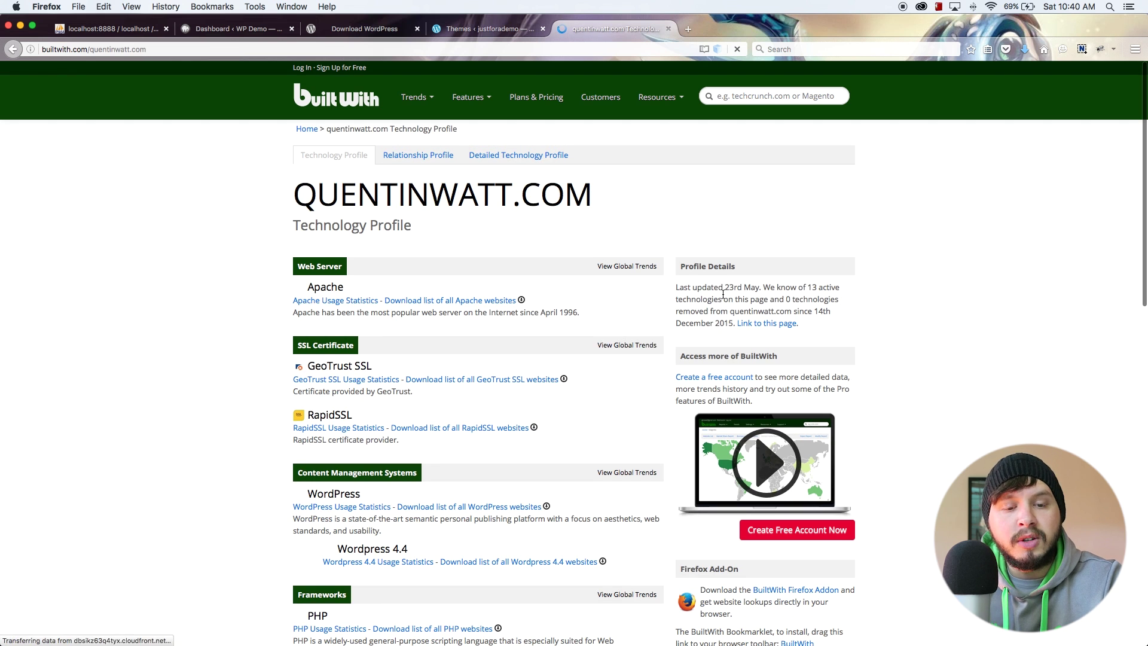
pyautogui.click(608, 475)
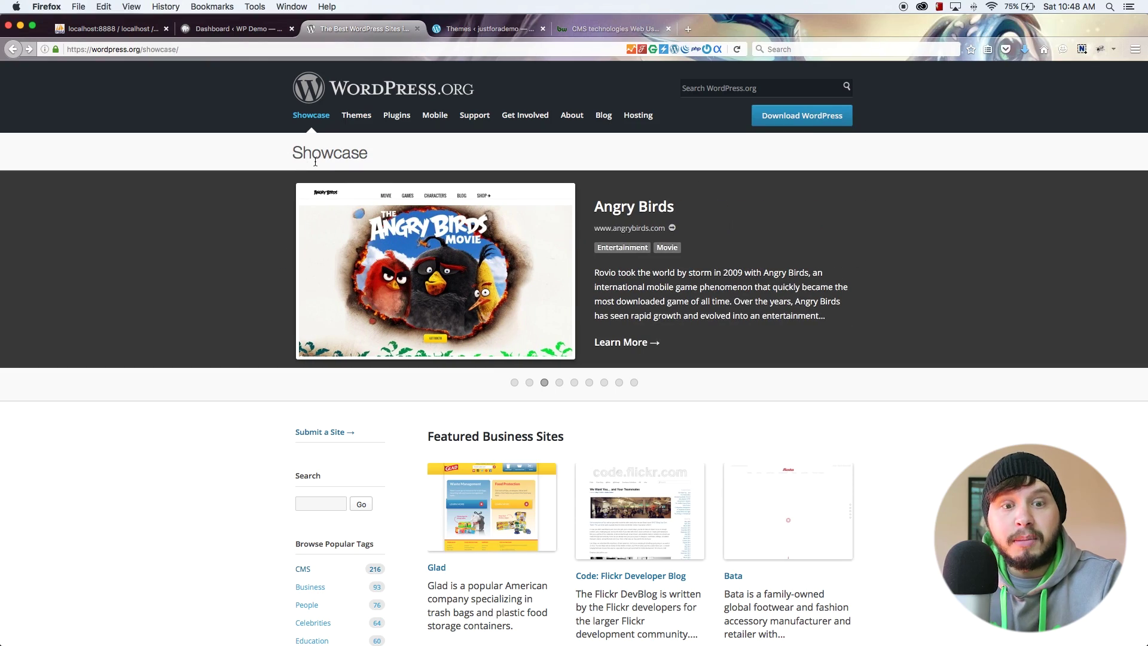
# Step: Filter the Showcase by the Celebrities tag and open a singer-songwriter's site entry
pyautogui.scroll(-6, 323, 196)
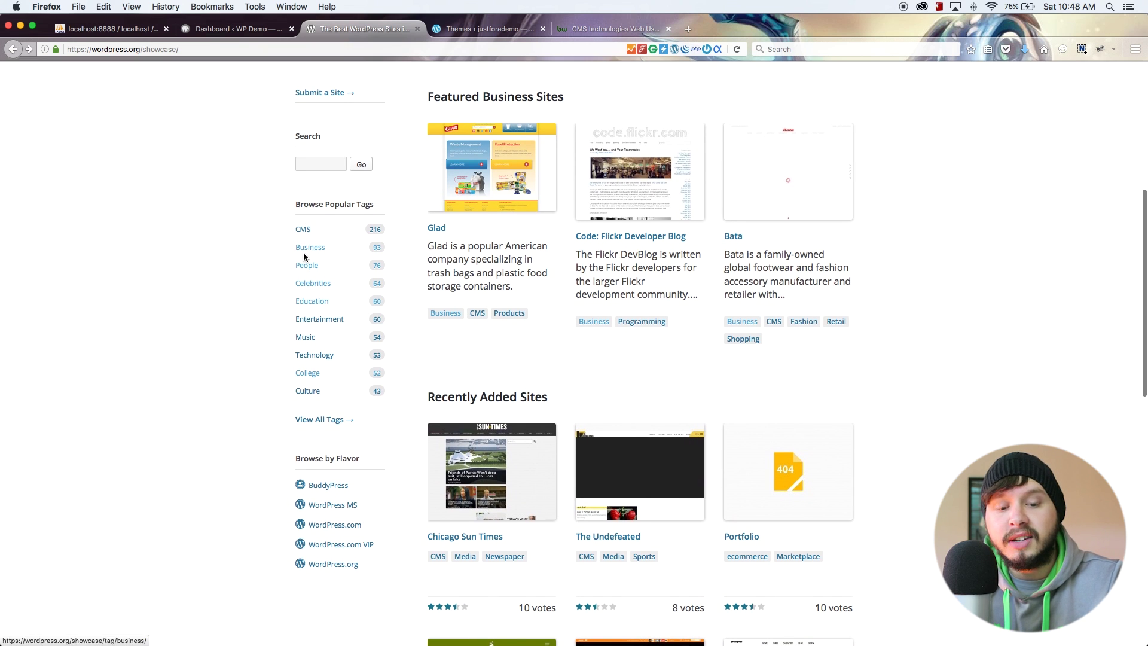
pyautogui.click(307, 290)
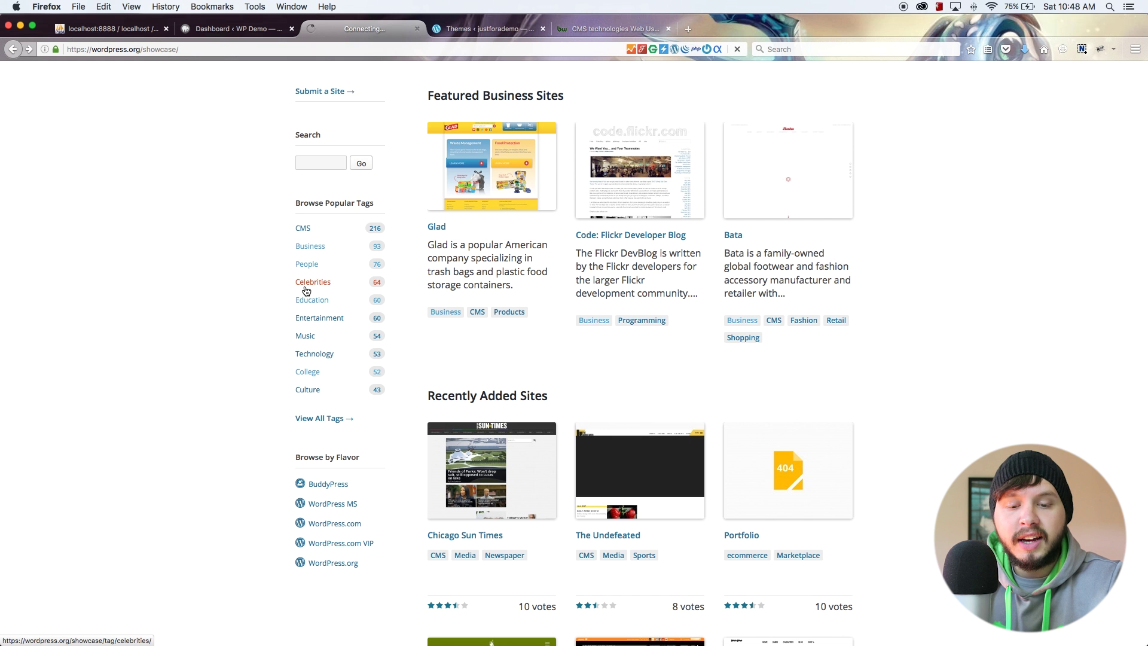
pyautogui.scroll(-2, 417, 339)
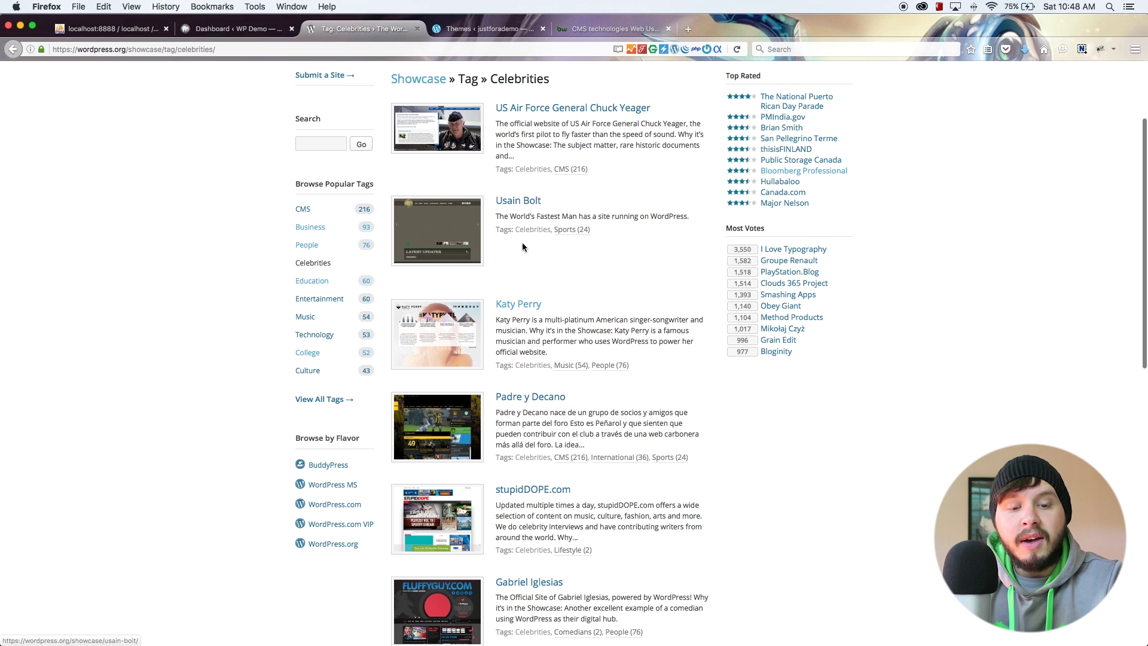
pyautogui.click(518, 310)
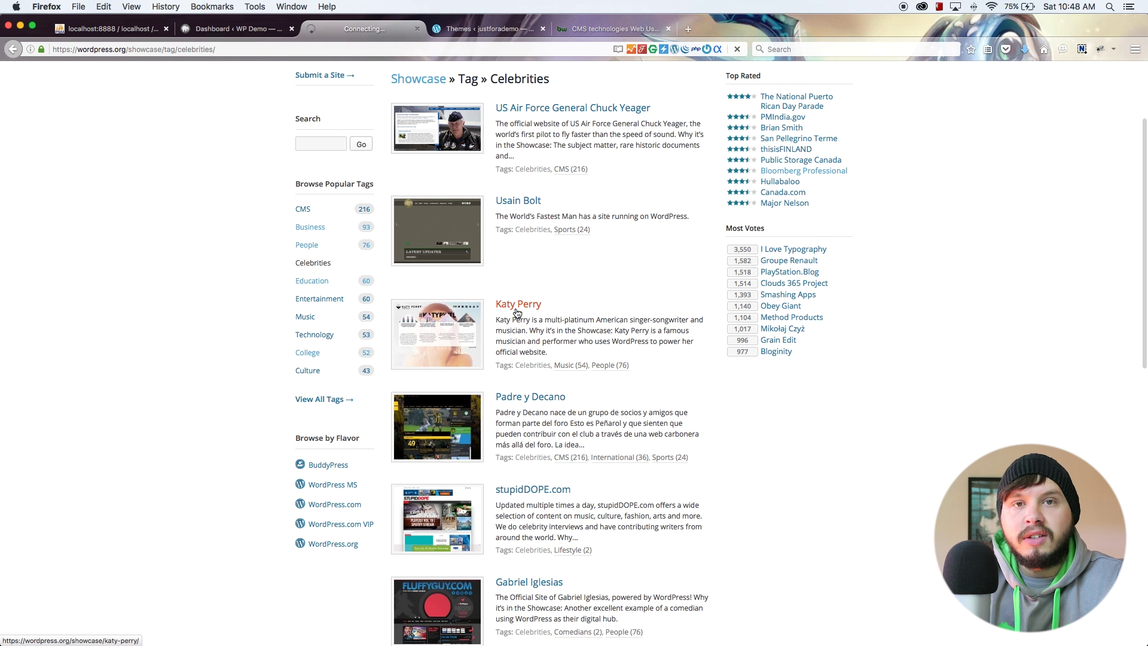